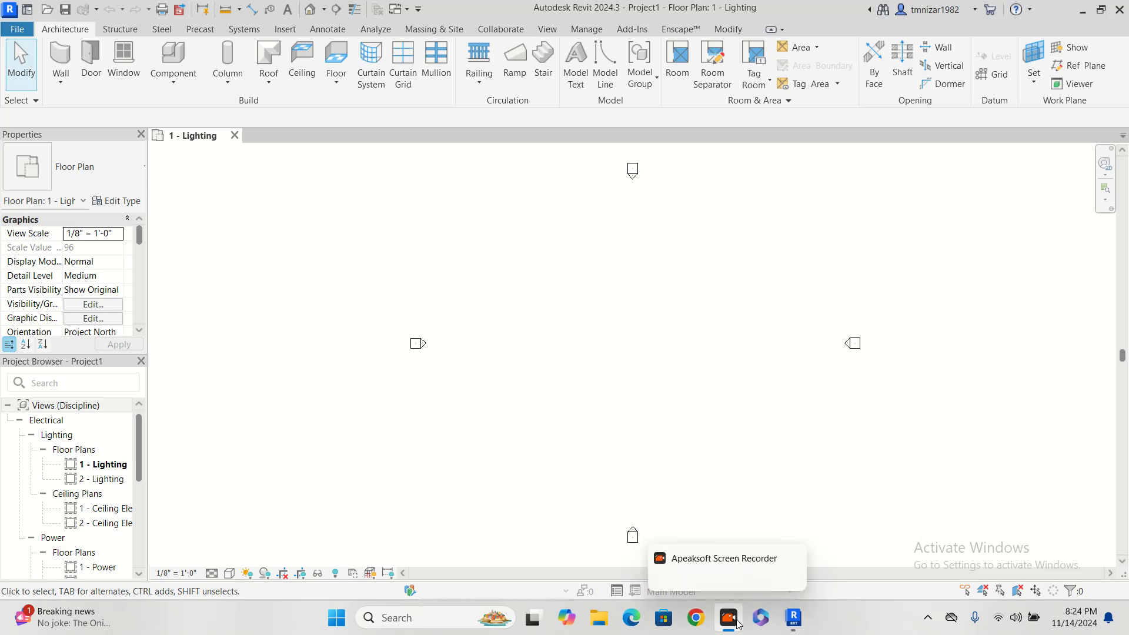
Open Chrome full-screen and search Google for 'download pyrevit'.
left_click(697, 617)
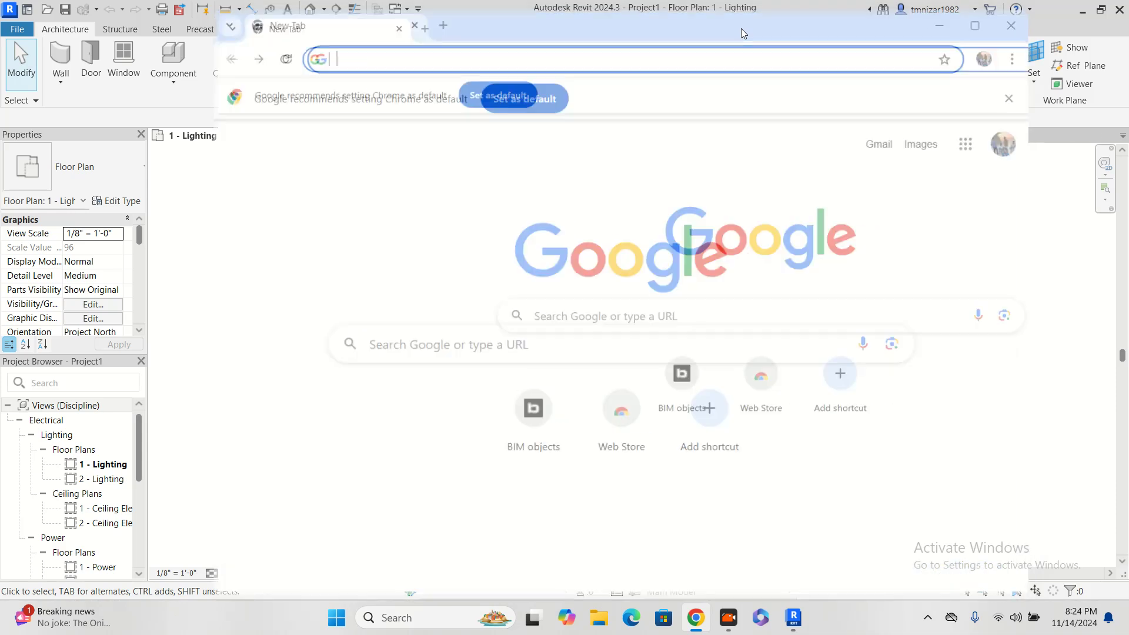
double_click(741, 29)
left_click(501, 316)
type("download ")
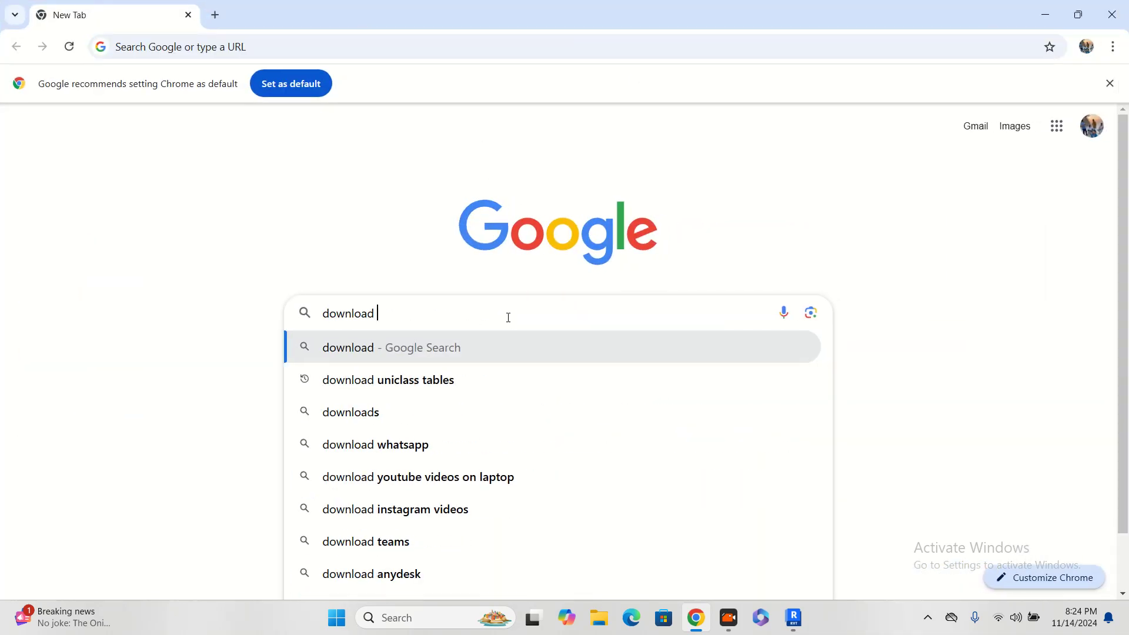
type("pyre")
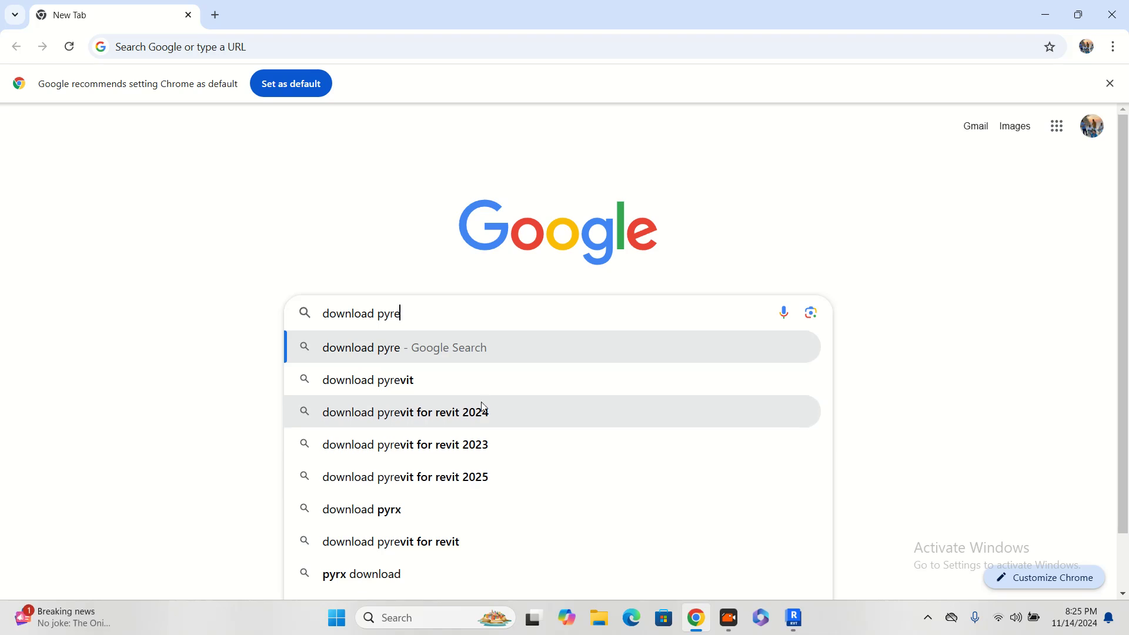
type("vit")
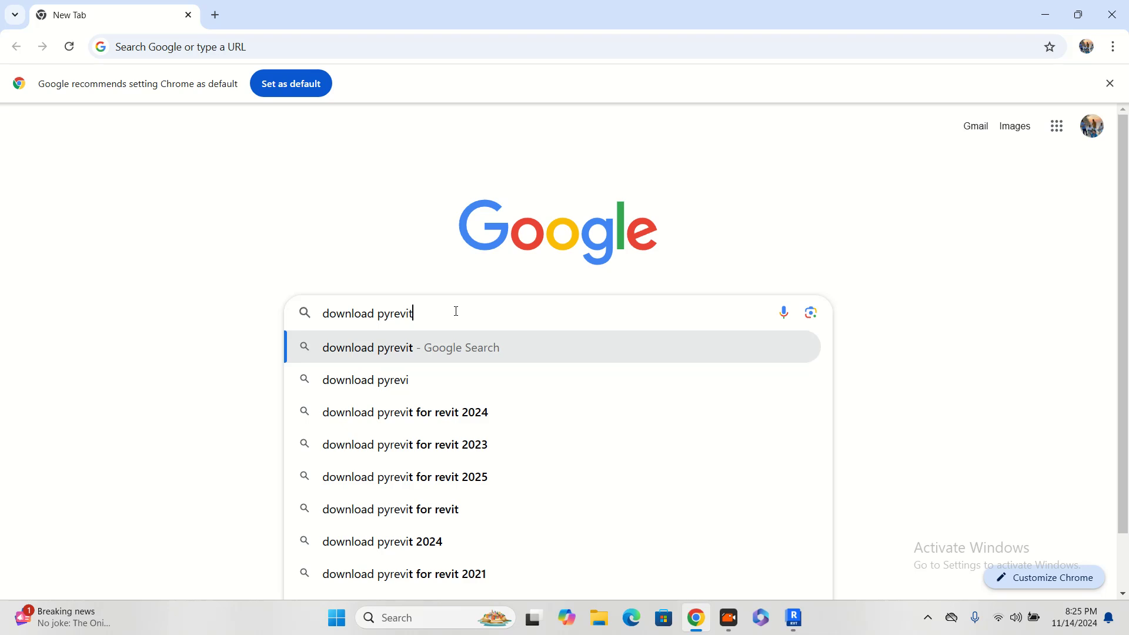
key("Return")
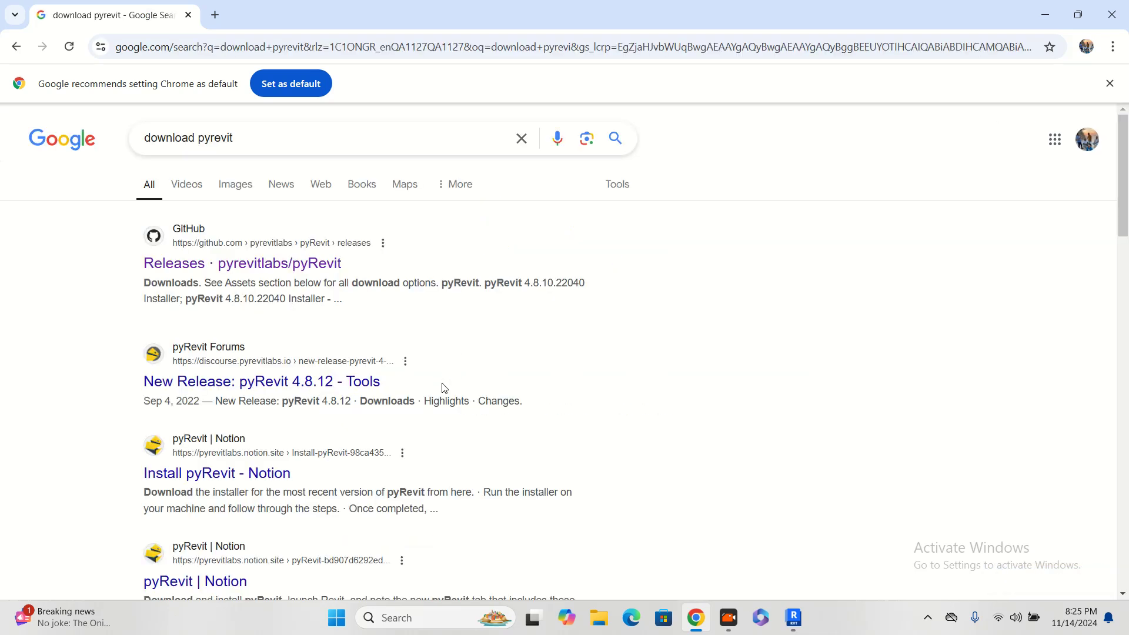
Scan the search results and open the pyRevit releases page on GitHub.
scroll(253, 329, "down", 3)
scroll(259, 379, "down", 2)
scroll(259, 381, "up", 2)
scroll(259, 382, "up", 3)
left_click(260, 267)
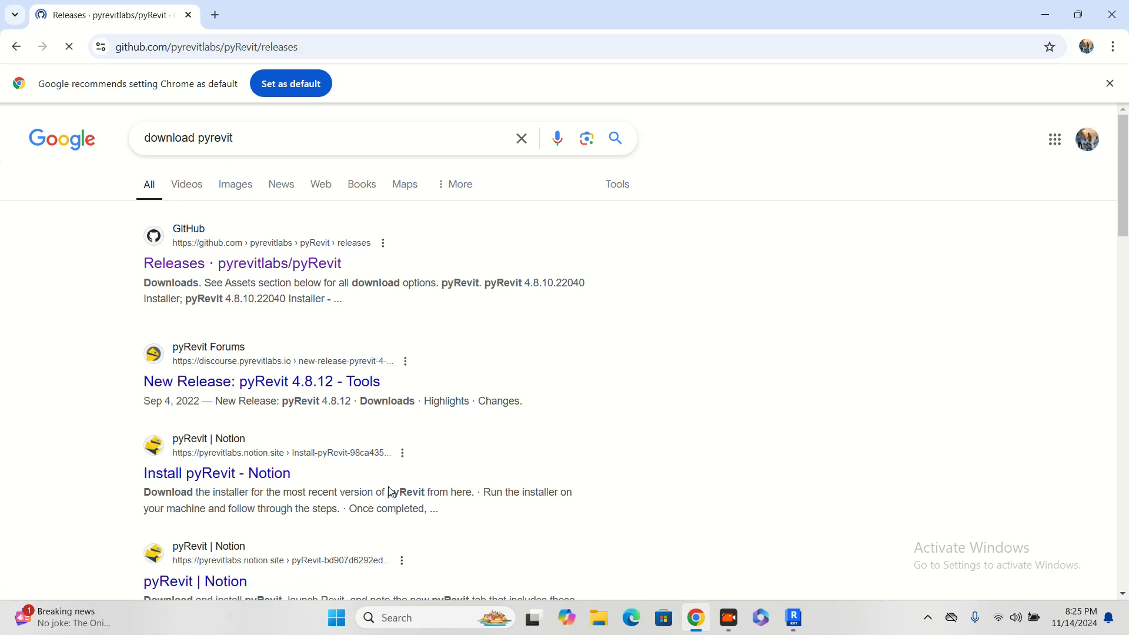
Scroll down to the pyRevit 4.8.16.24121 installer downloads, then minimize the browser to reveal Revit.
scroll(411, 435, "down", 5)
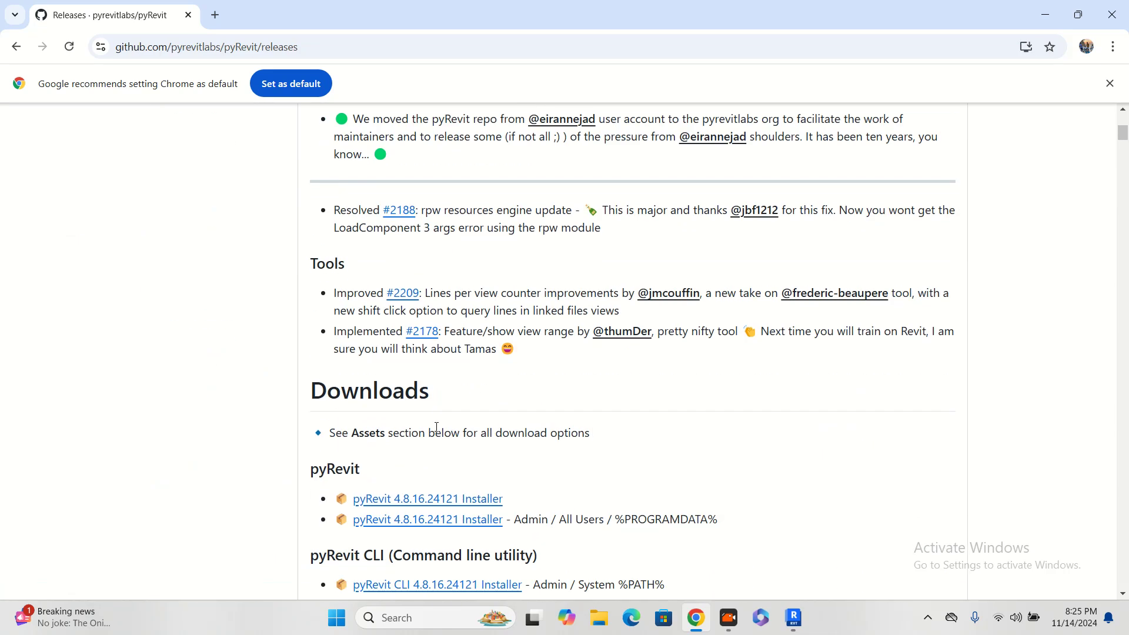
scroll(436, 427, "down", 2)
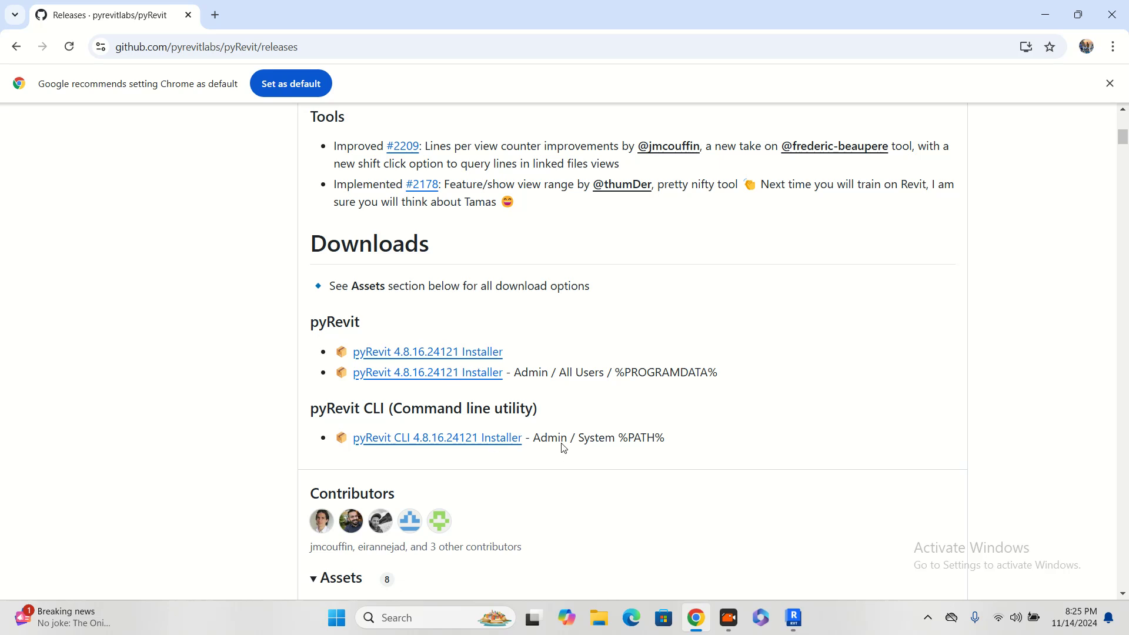
left_click(1051, 7)
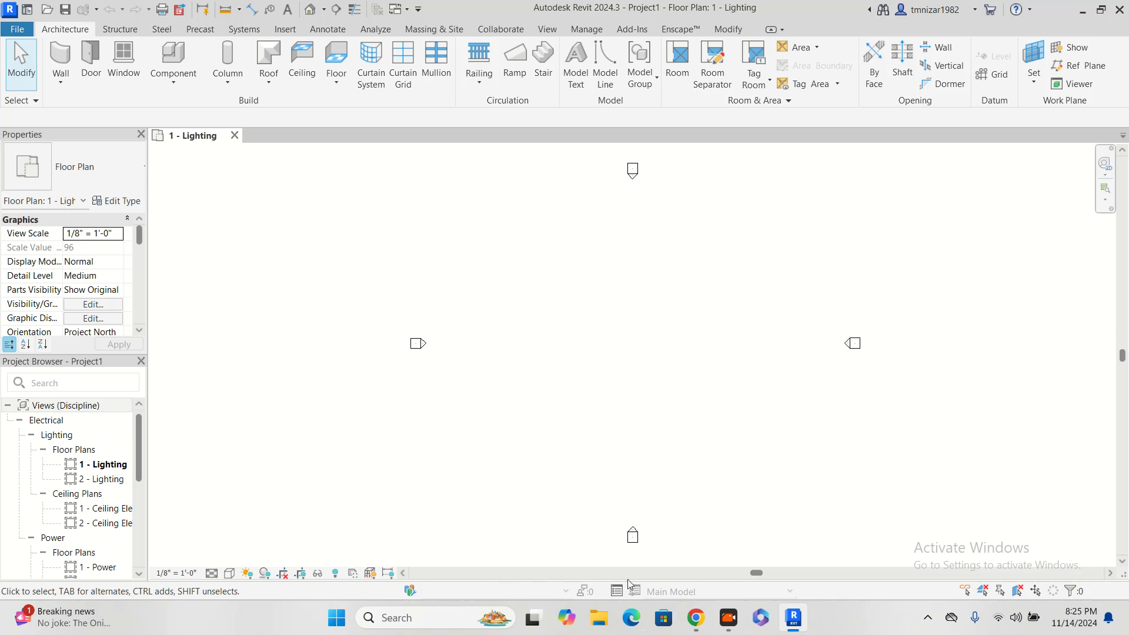
Open the Downloads folder in a maximized File Explorer and select the pyRevit_4.8.16.24121_signed installer.
left_click(599, 618)
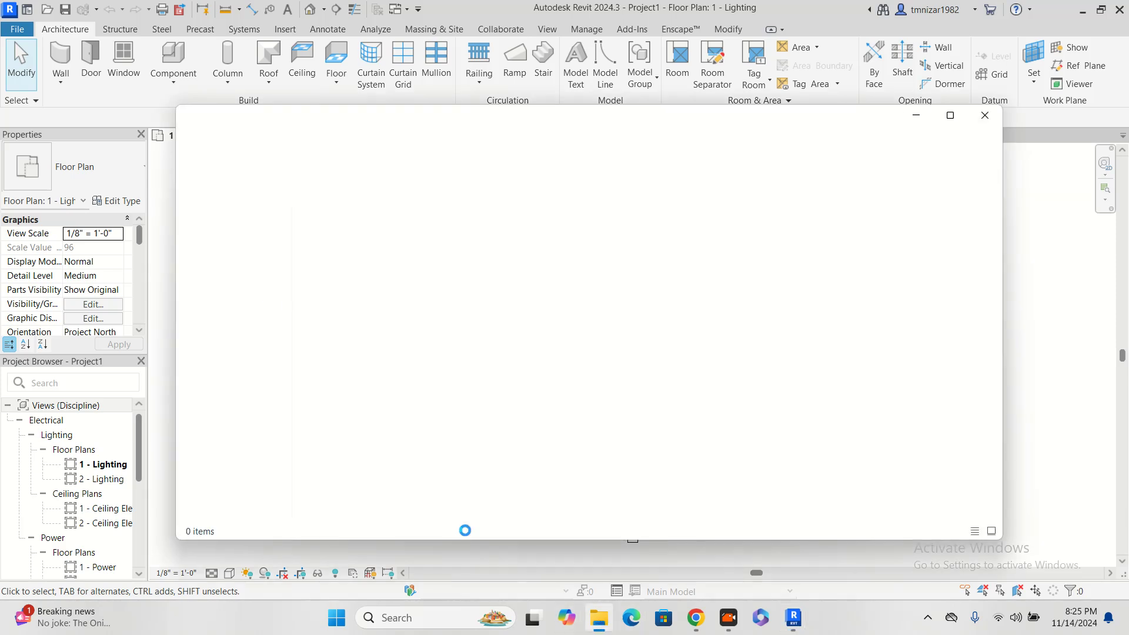
left_click(235, 338)
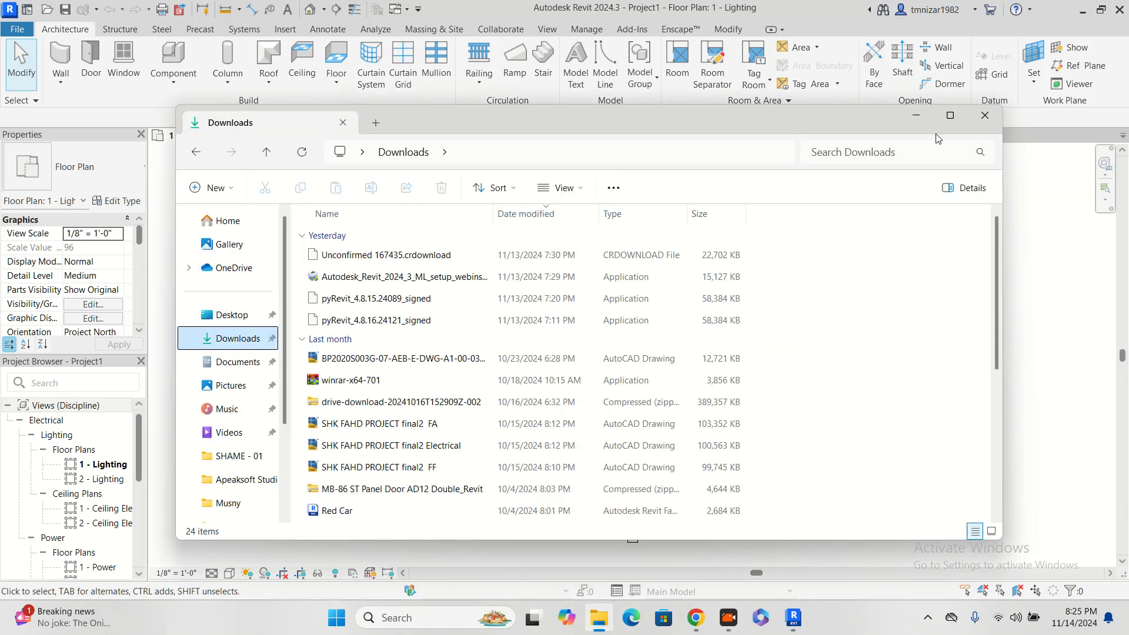
left_click(948, 117)
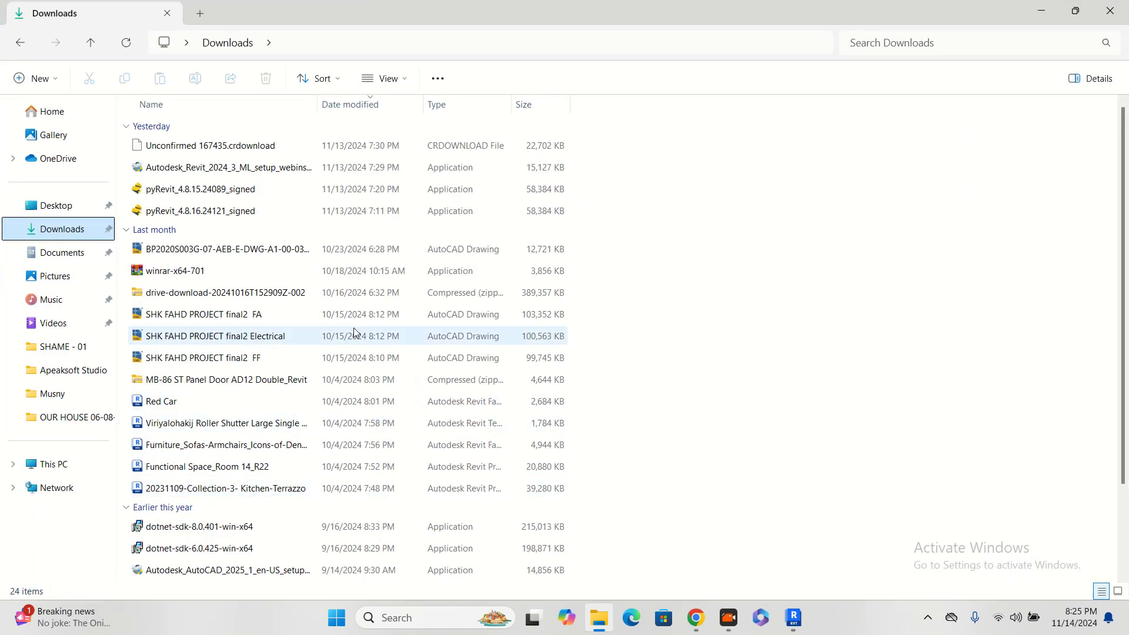
left_click(249, 216)
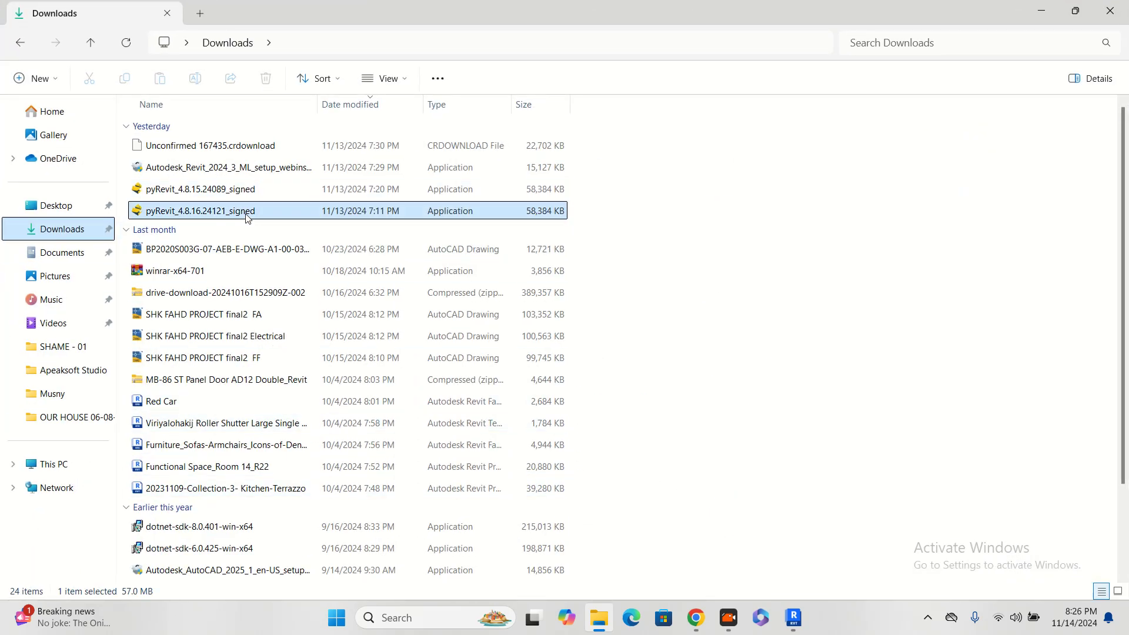
Close Revit and run the pyRevit installer as administrator.
left_click(794, 618)
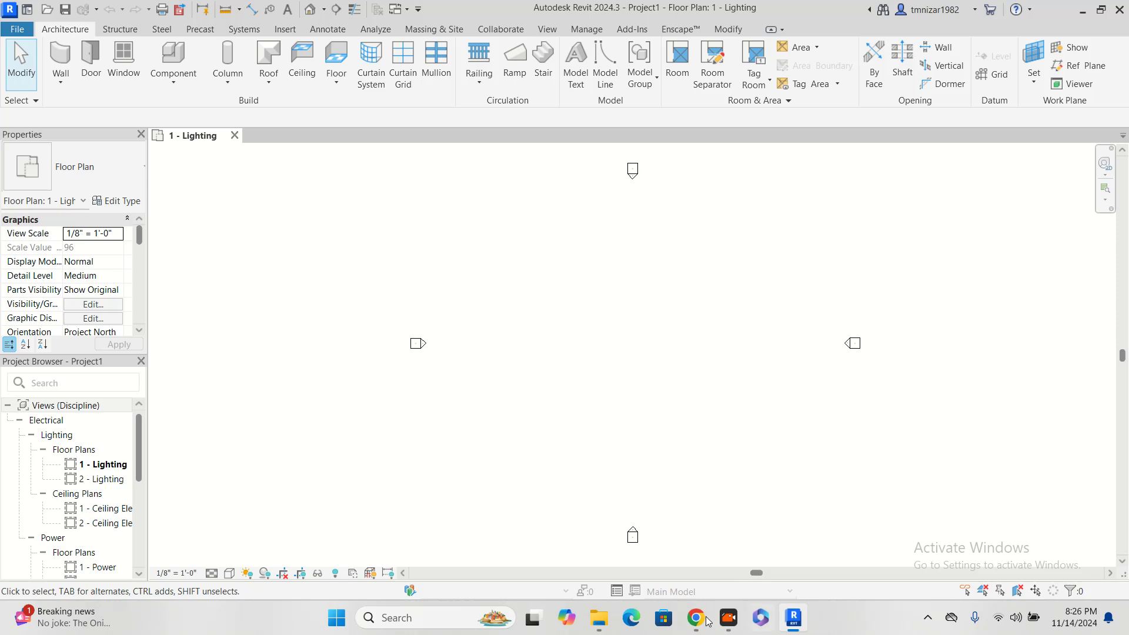
left_click(1119, 9)
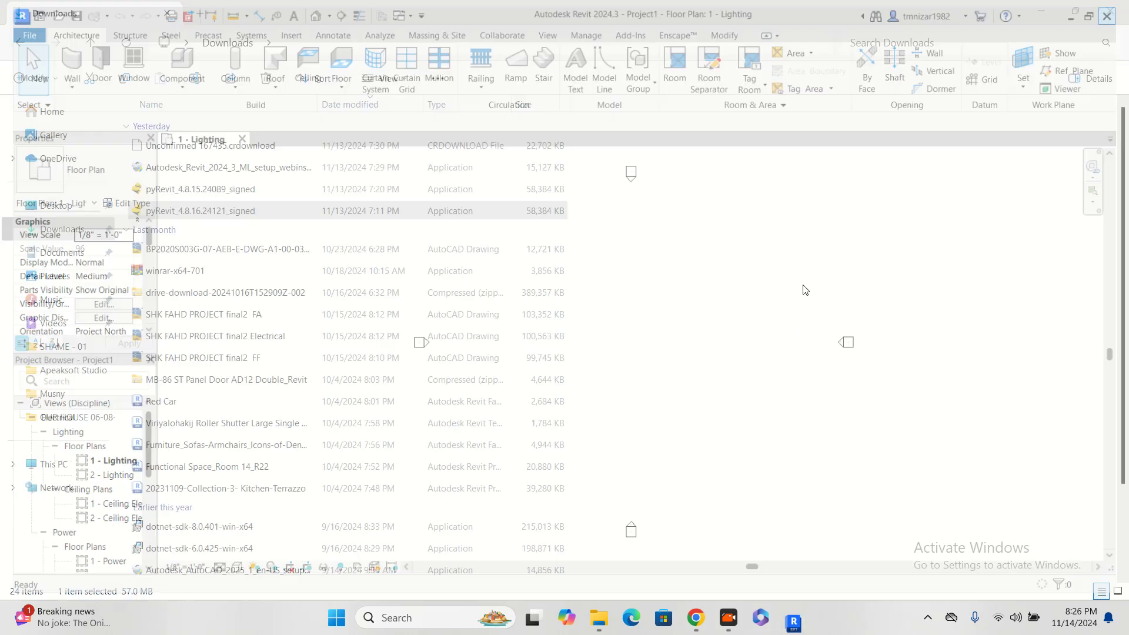
right_click(261, 212)
left_click(338, 299)
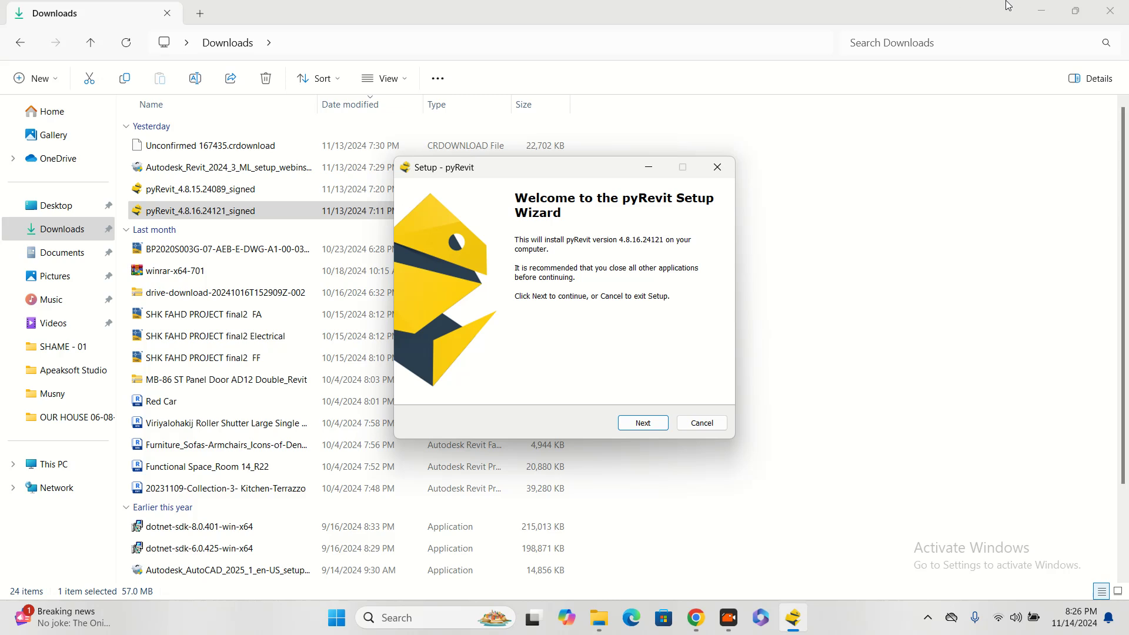
Accept the licence agreement in the pyRevit setup wizard.
left_click(1040, 11)
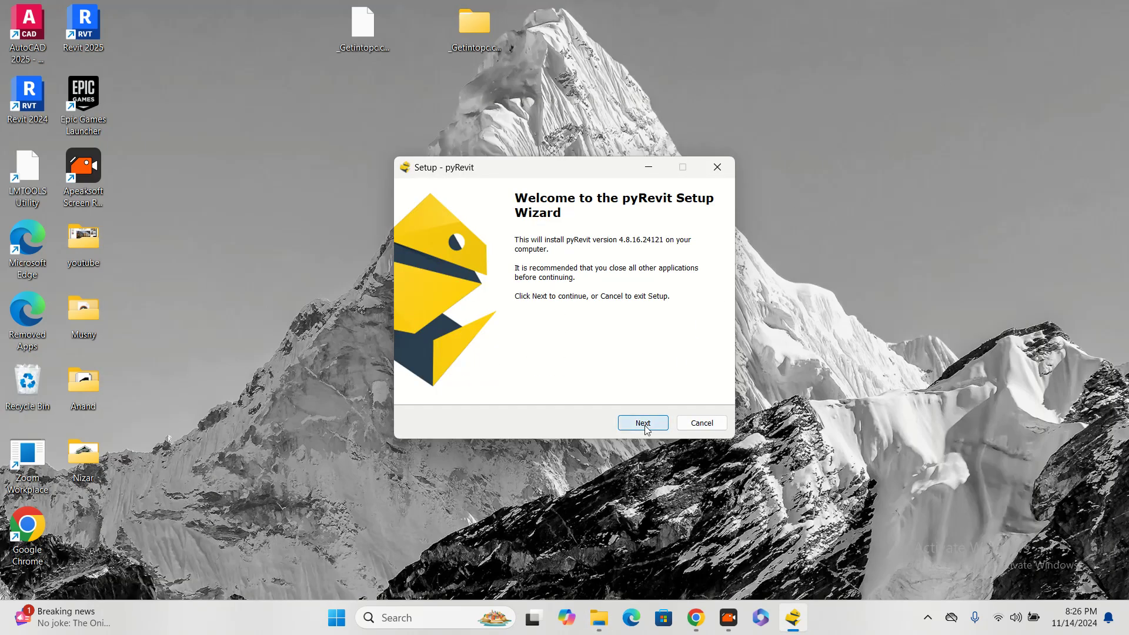
left_click(647, 424)
left_click(456, 379)
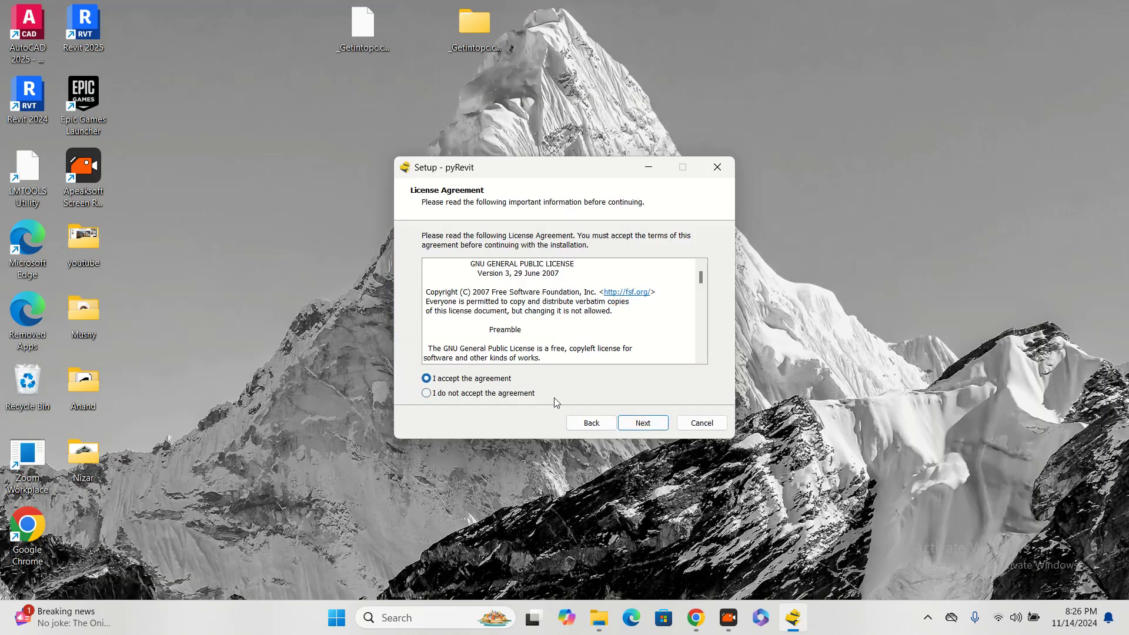
left_click(644, 426)
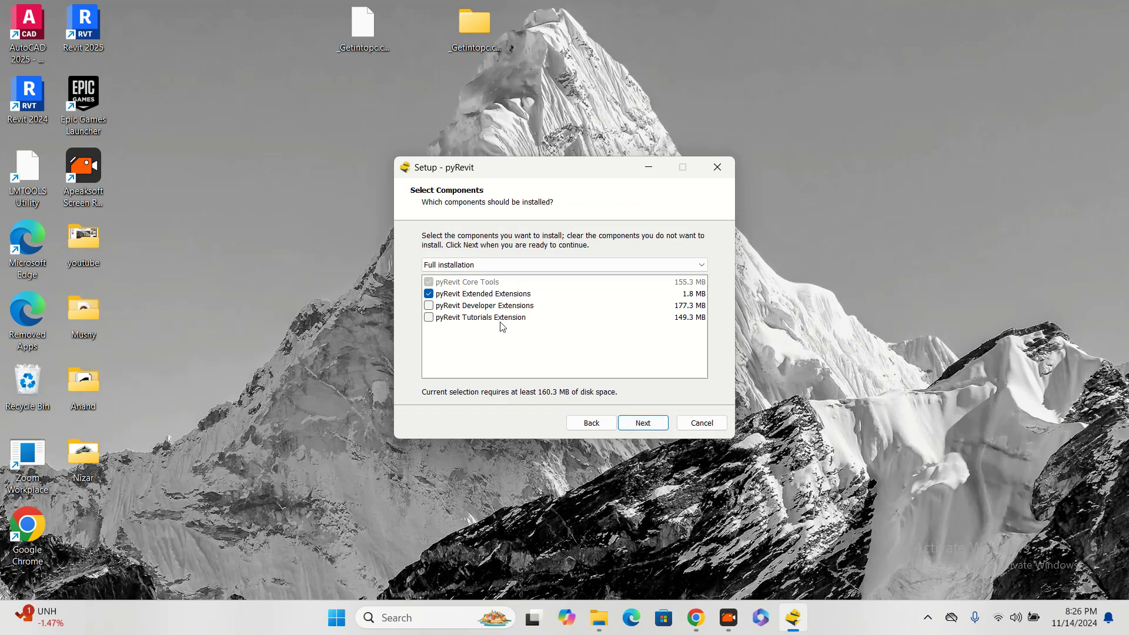
Add the Developer and Tutorials extensions, install pyRevit, and close the finished wizard.
left_click(431, 308)
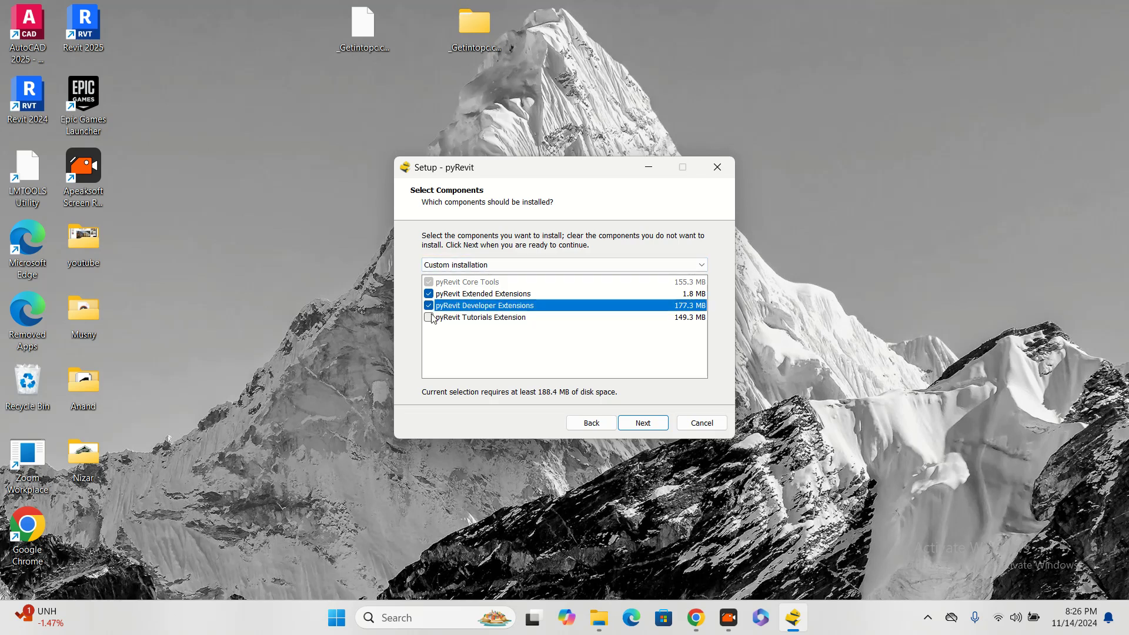
left_click(428, 317)
left_click(660, 421)
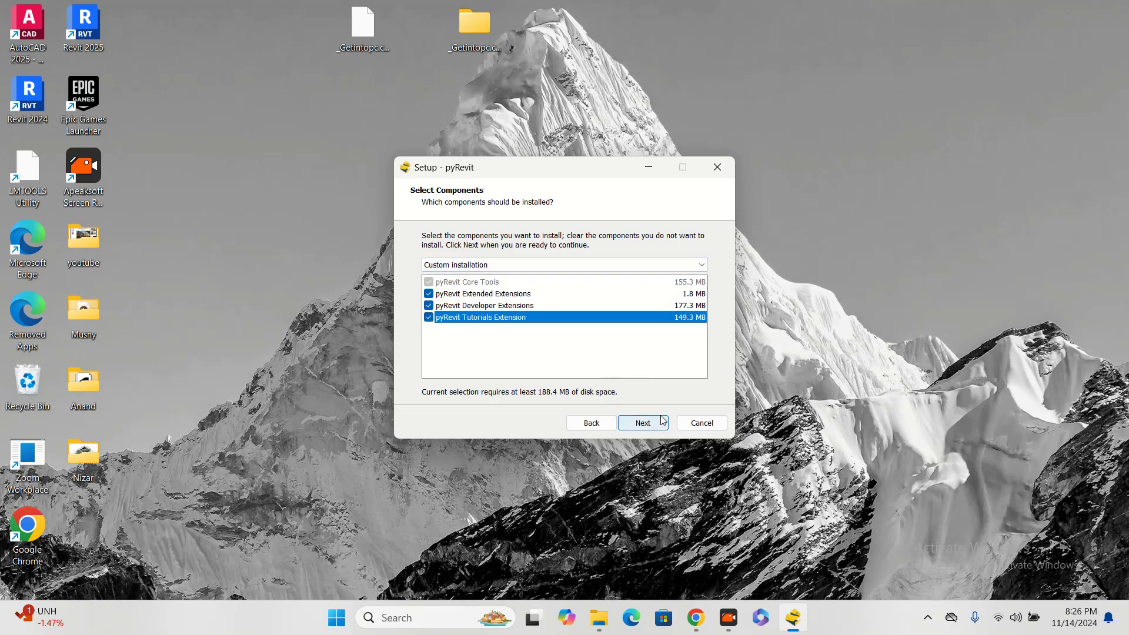
left_click(660, 422)
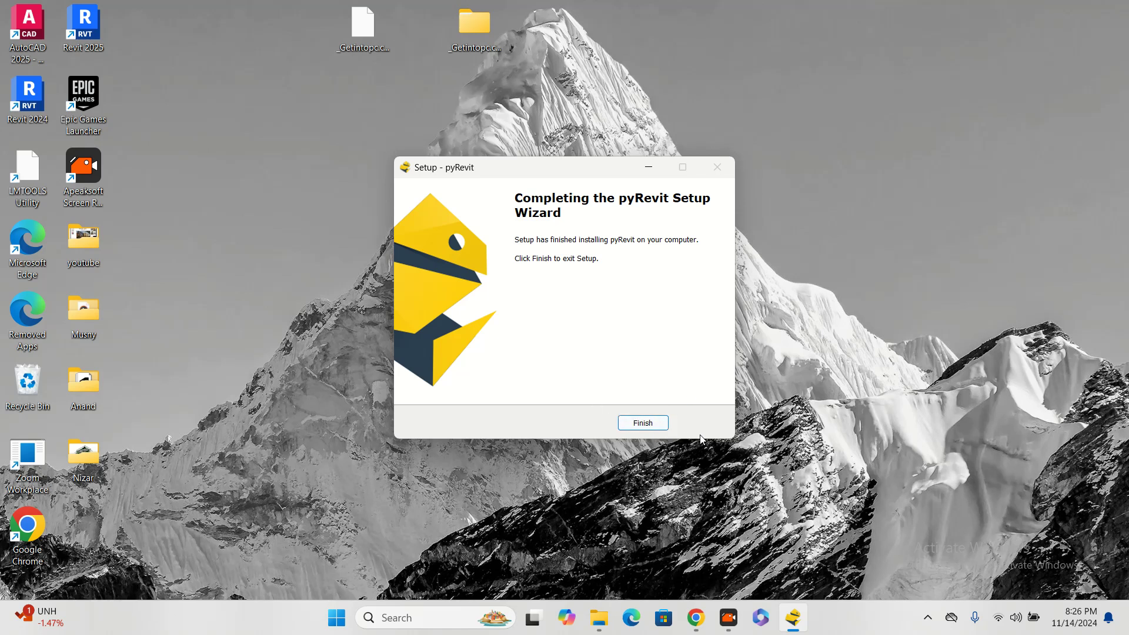
left_click(659, 426)
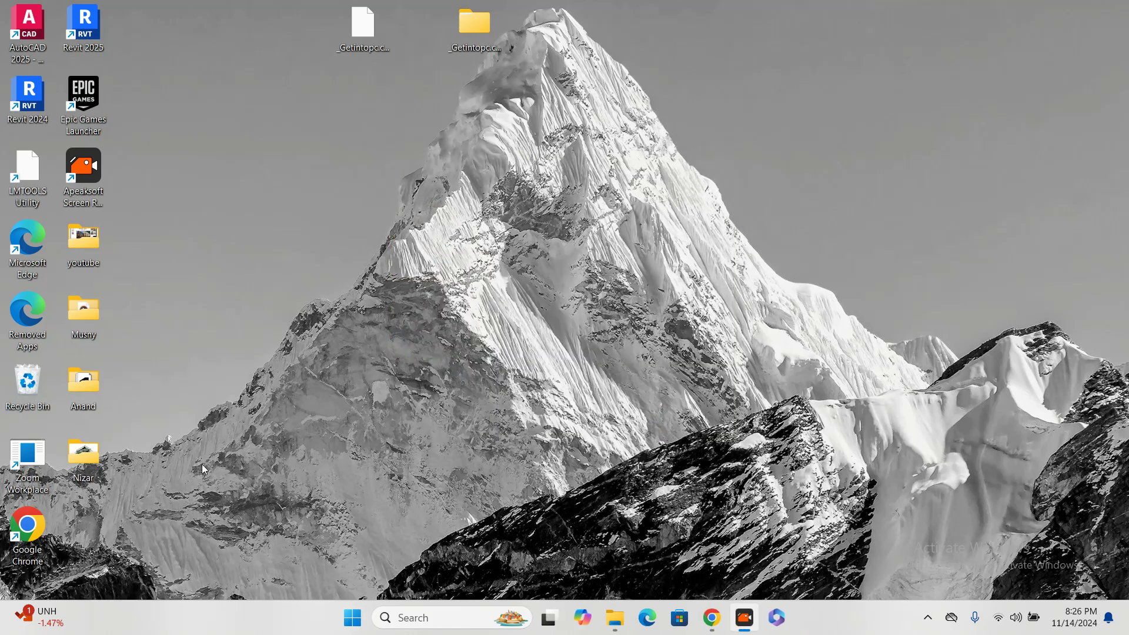
Launch Revit 2024 and create a new project from the Electrical-Default.rte template.
left_click(38, 93)
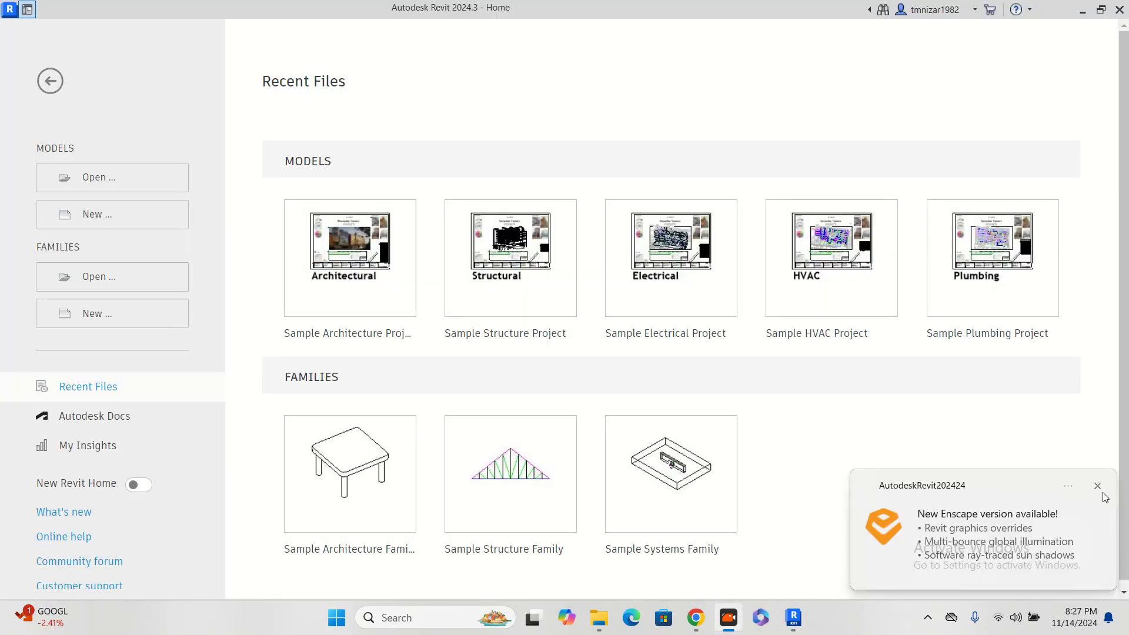
left_click(1097, 486)
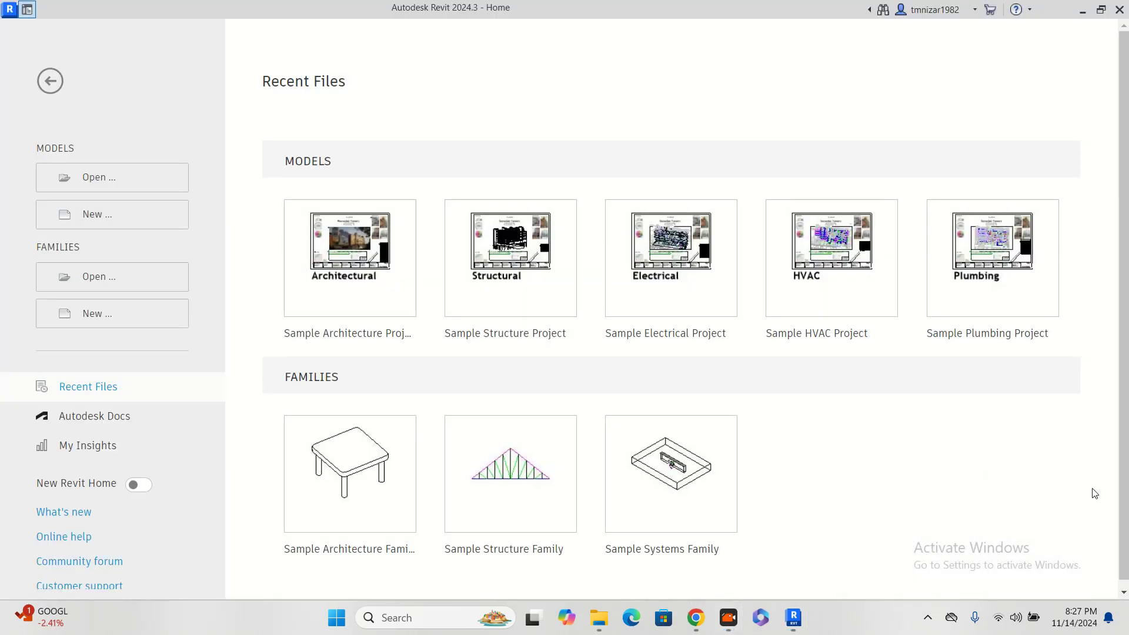
left_click(141, 217)
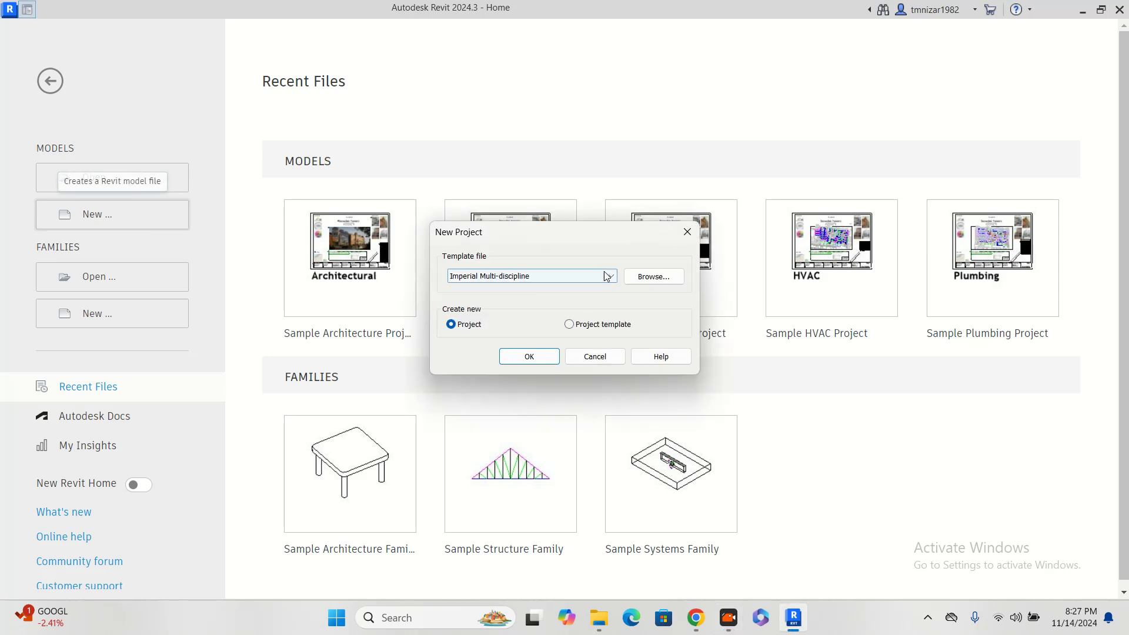
left_click(650, 277)
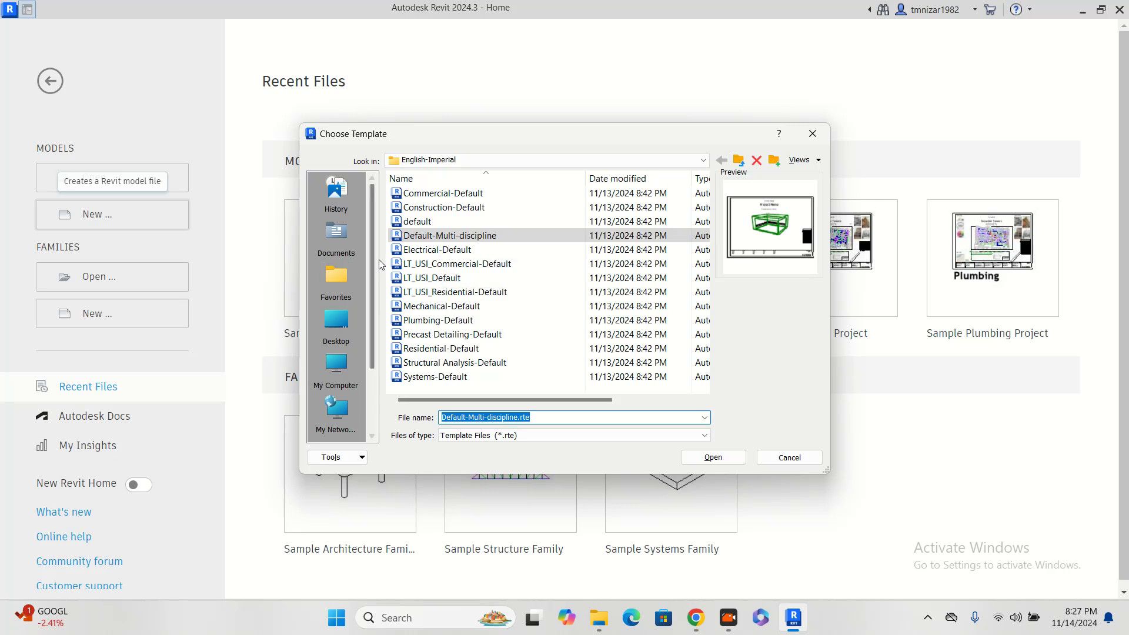
left_click(438, 249)
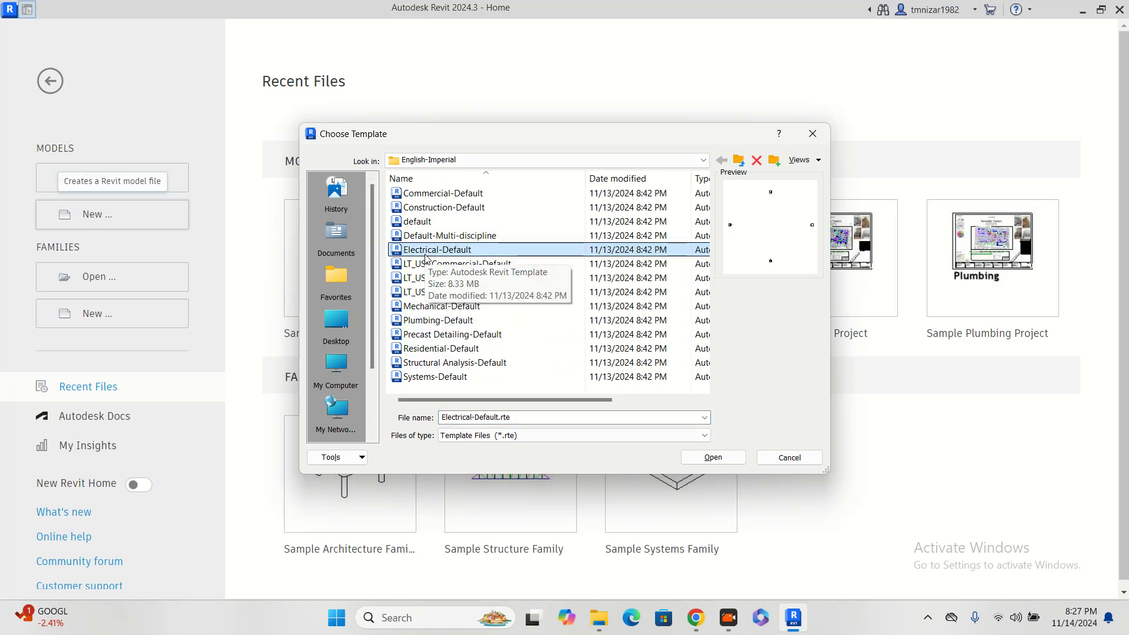
left_click(713, 456)
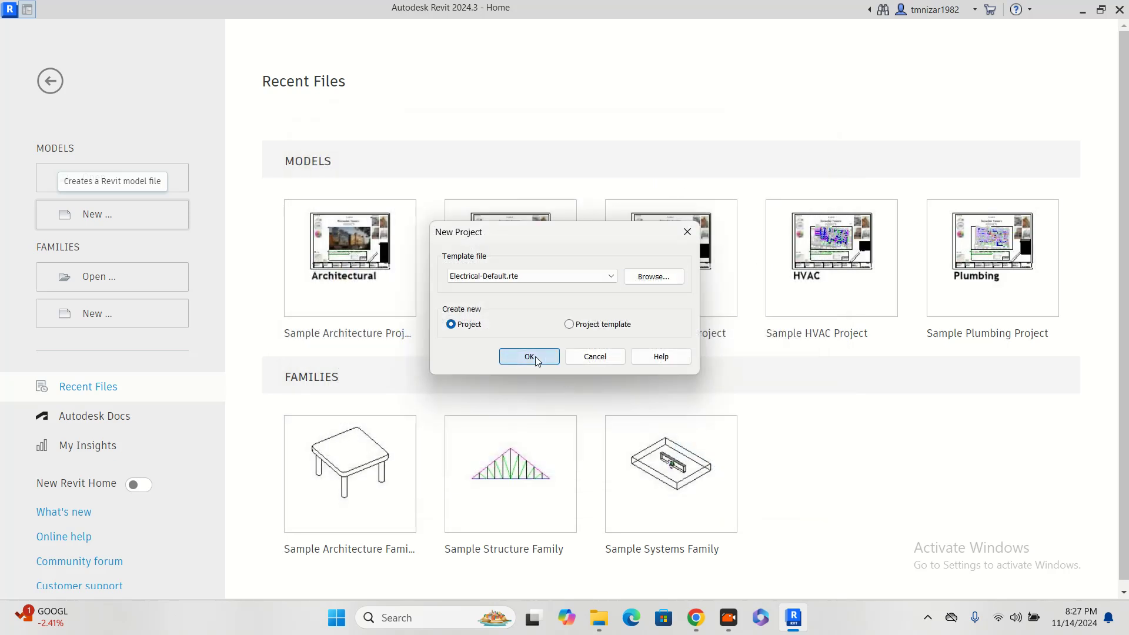
left_click(532, 357)
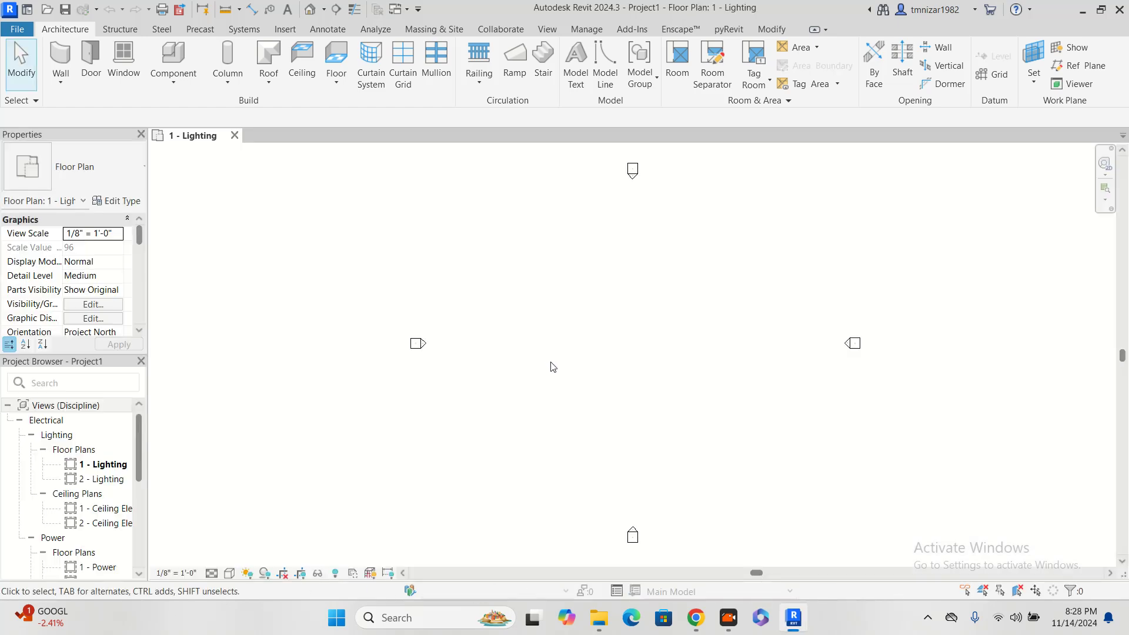
Show the pyRevit tab, expand its slide-out options, and open the Extension Manager.
left_click(732, 33)
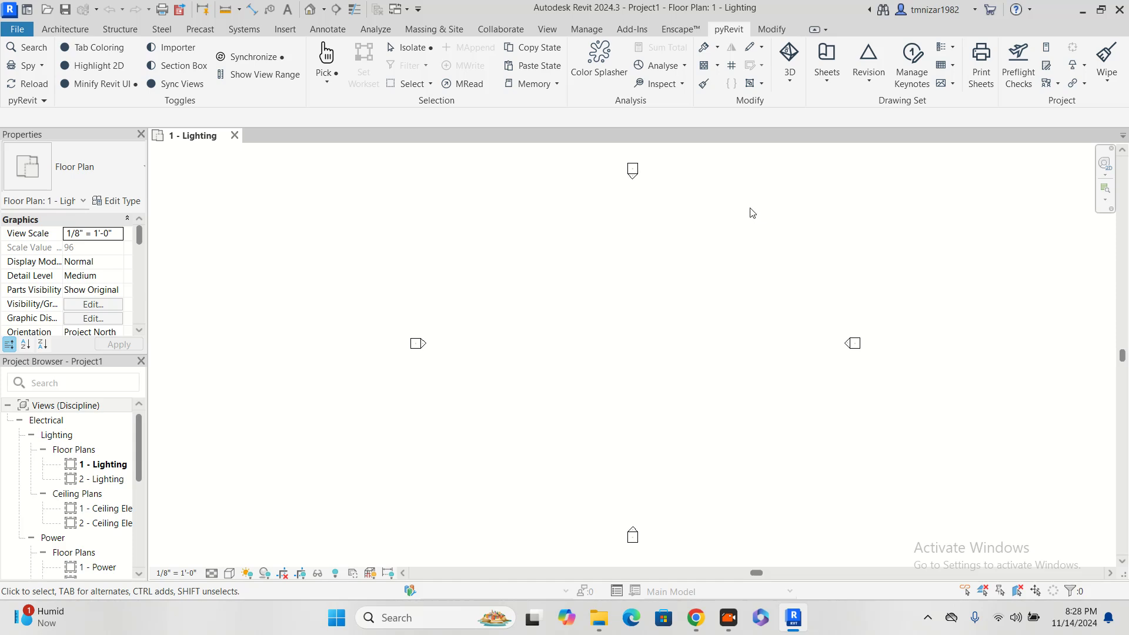
scroll(784, 291, "down", 1)
middle_click_drag(777, 290, 703, 287)
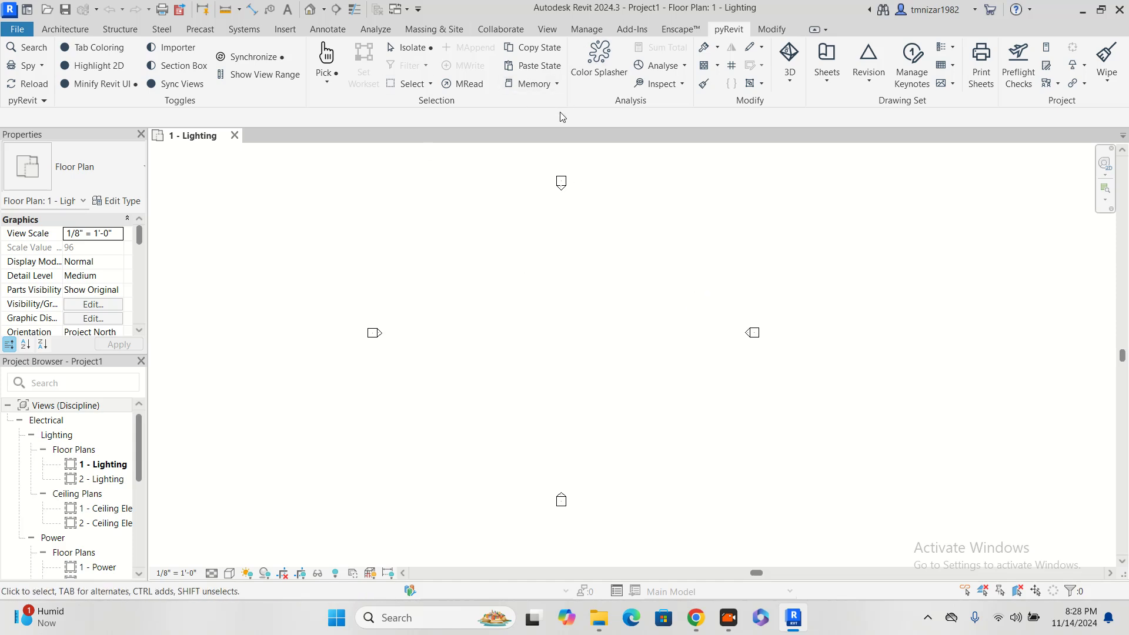
left_click(48, 100)
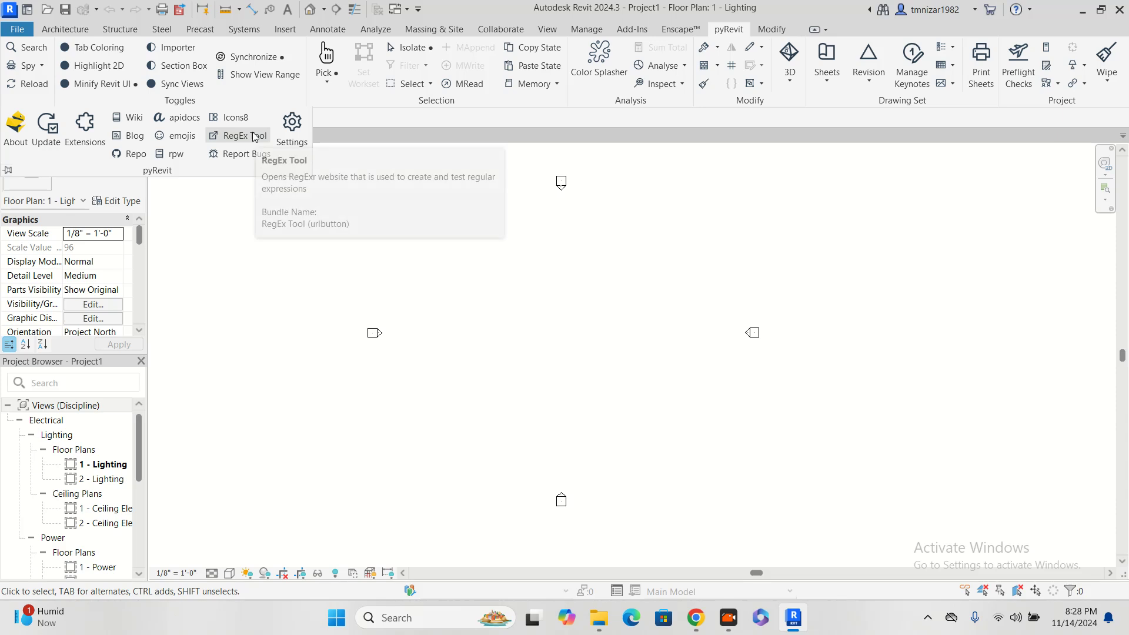
left_click(87, 149)
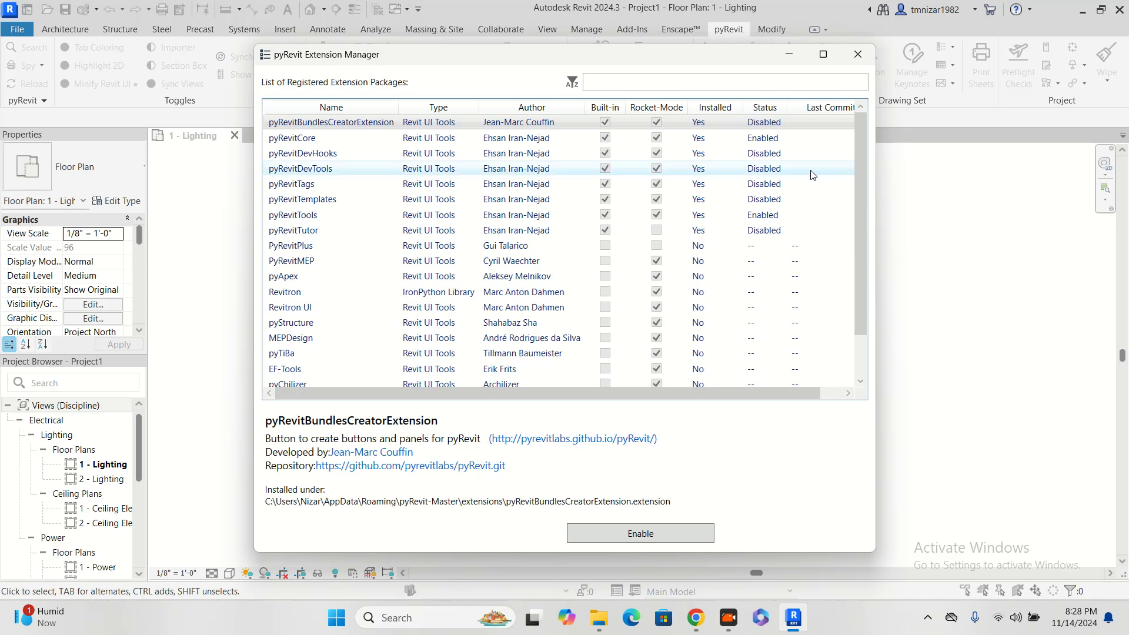
left_click(853, 173)
mouse_move(862, 171)
left_mouse_down()
mouse_move(856, 248)
mouse_move(863, 171)
left_mouse_up()
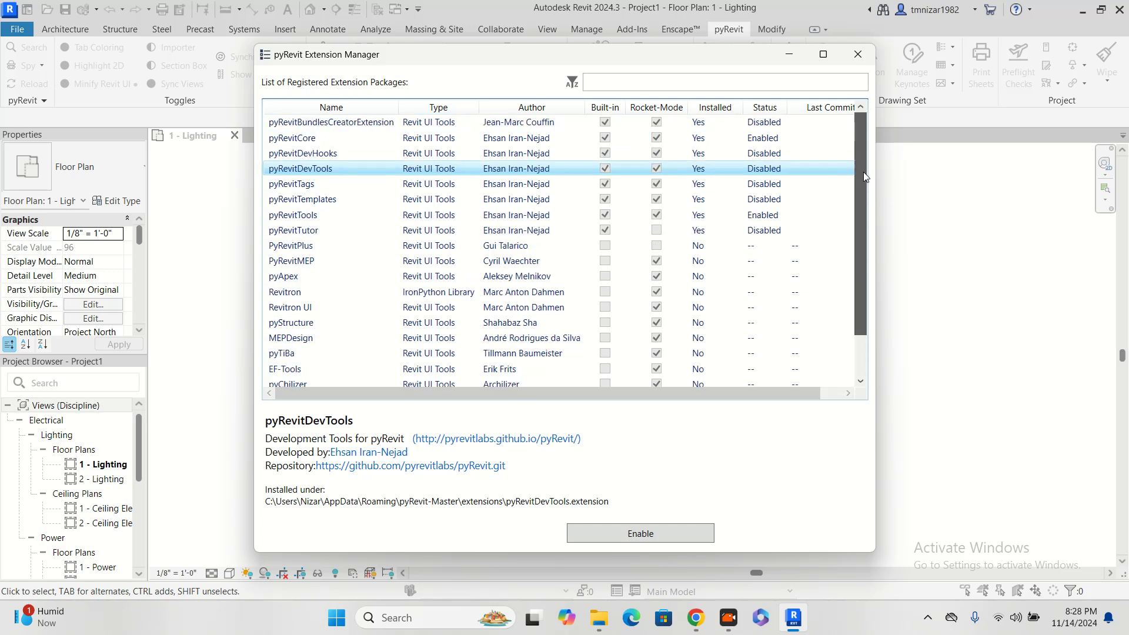
left_click(861, 59)
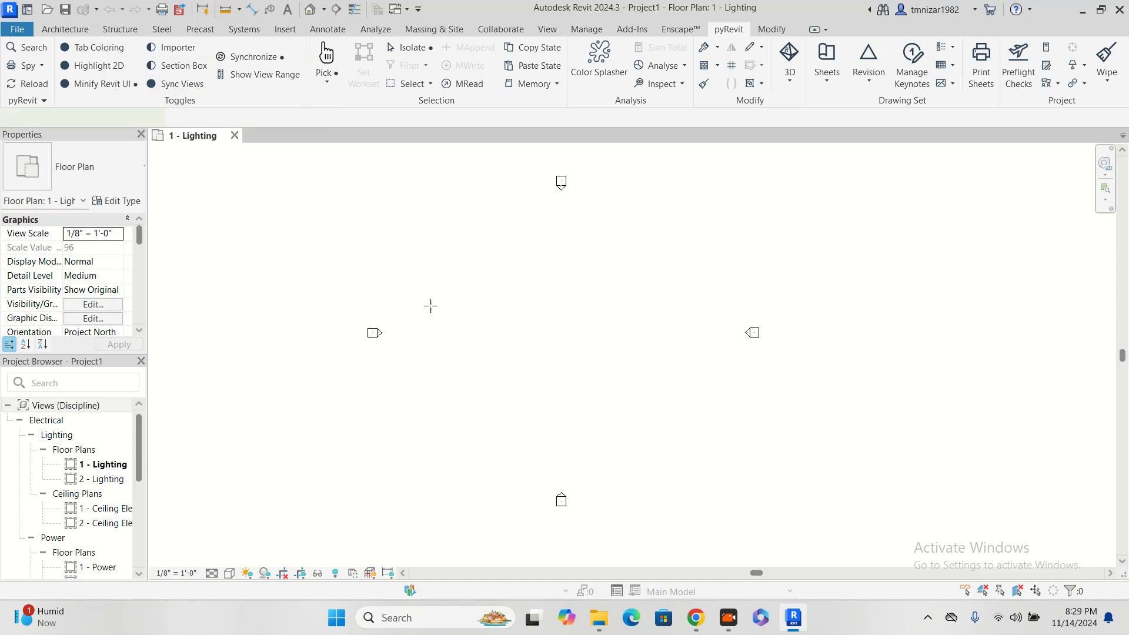
Open the 1 - Power floor plan and close the 1 - Lighting view.
key("c")
key("t")
left_click(452, 392)
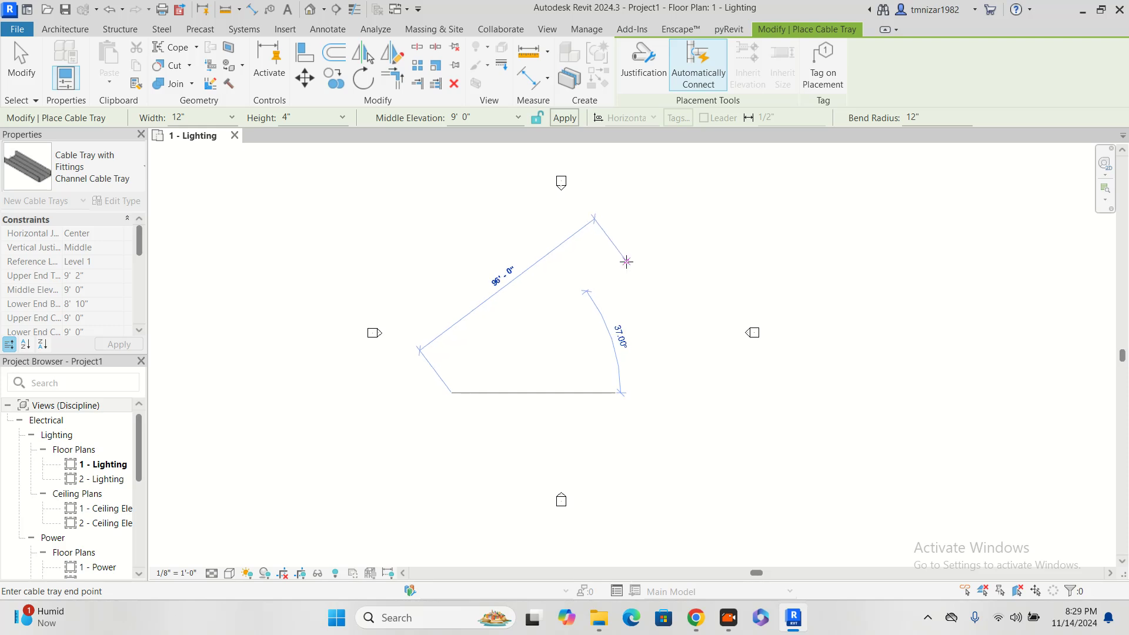
key("Escape")
key("Escape")
scroll(118, 536, "down", 3)
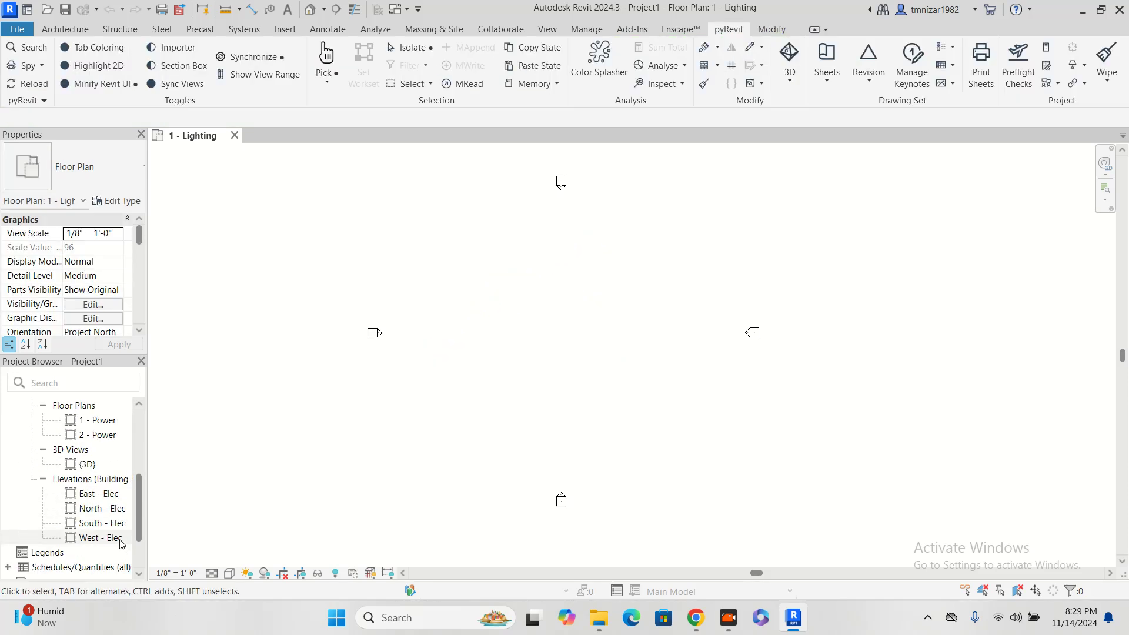
double_click(111, 421)
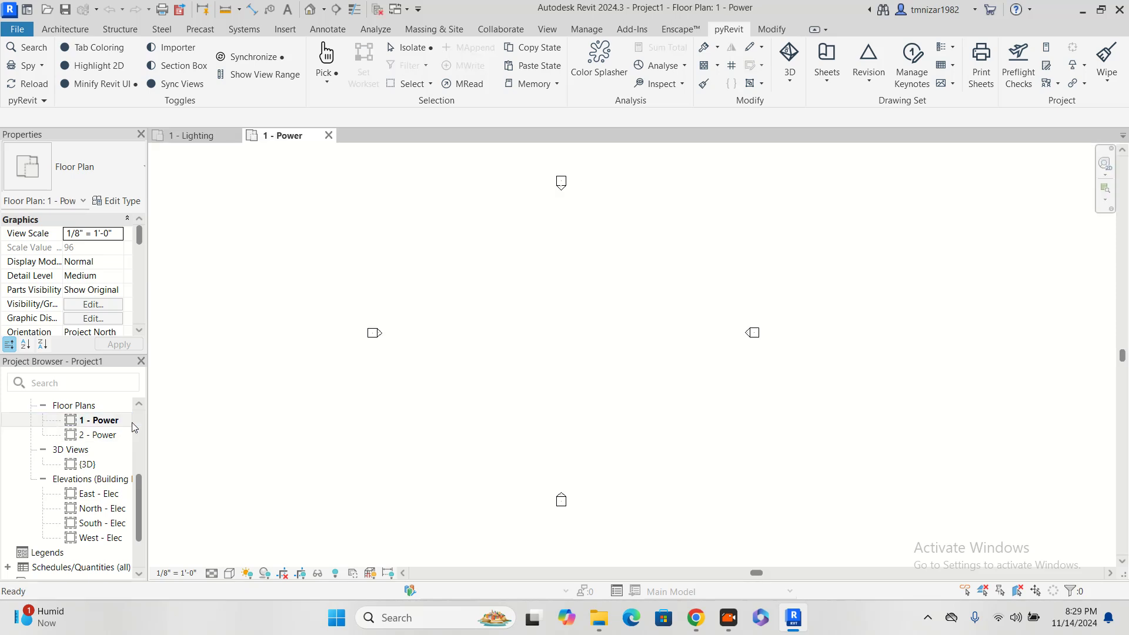
left_click(203, 136)
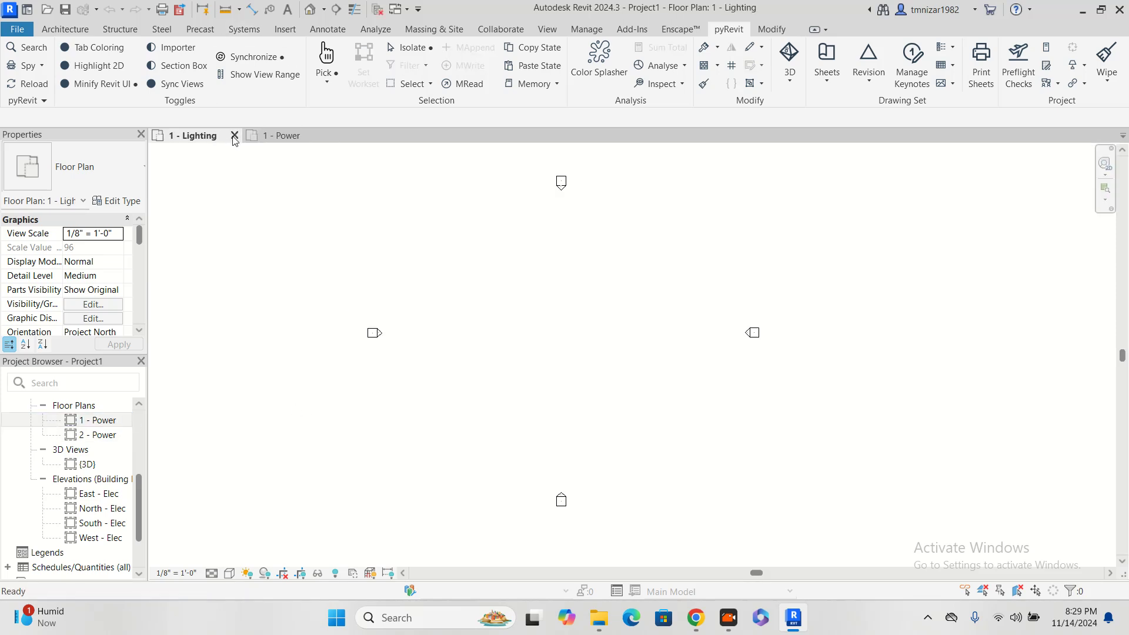
Draw a diagonal 12"x4" cable tray about 116' long, then select it.
key("c")
key("t")
left_click(439, 413)
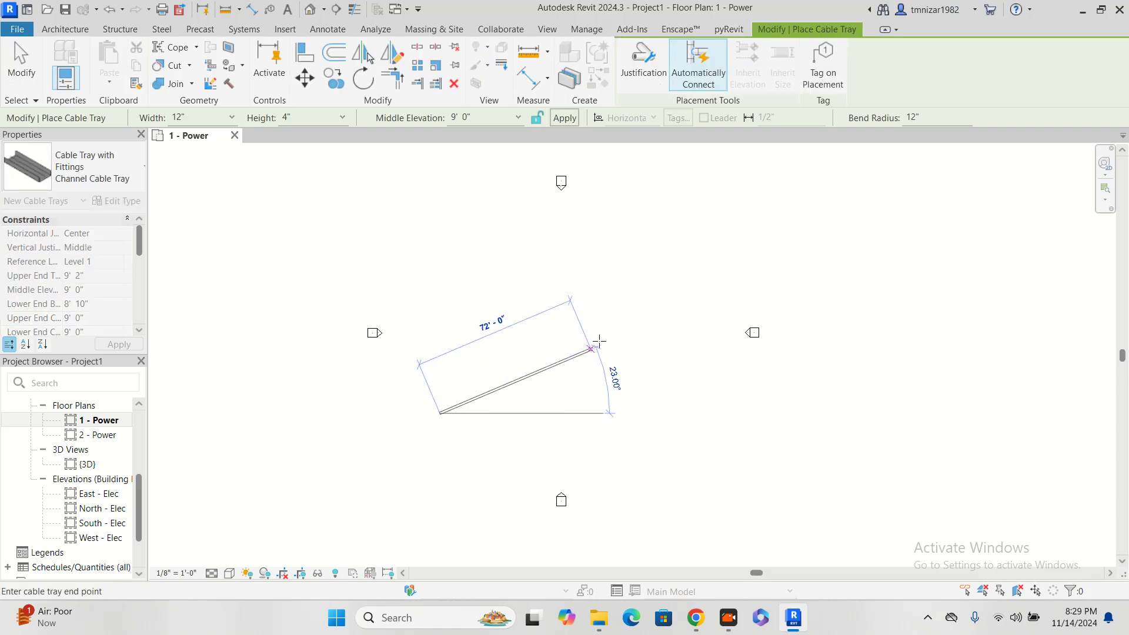
left_click(653, 260)
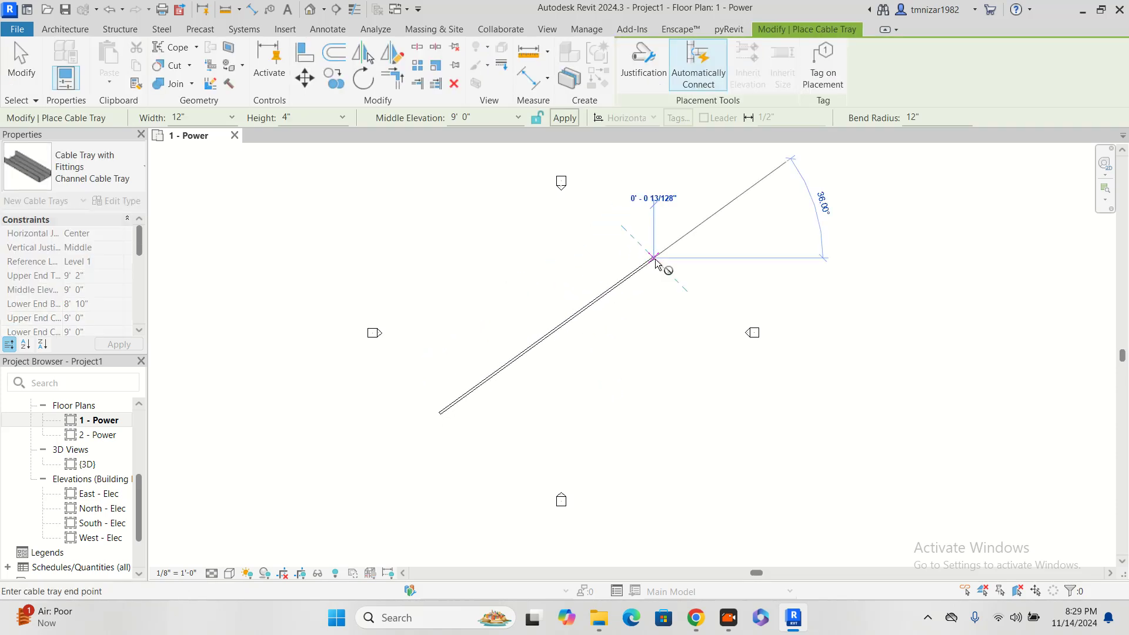
key("Escape")
key("Escape")
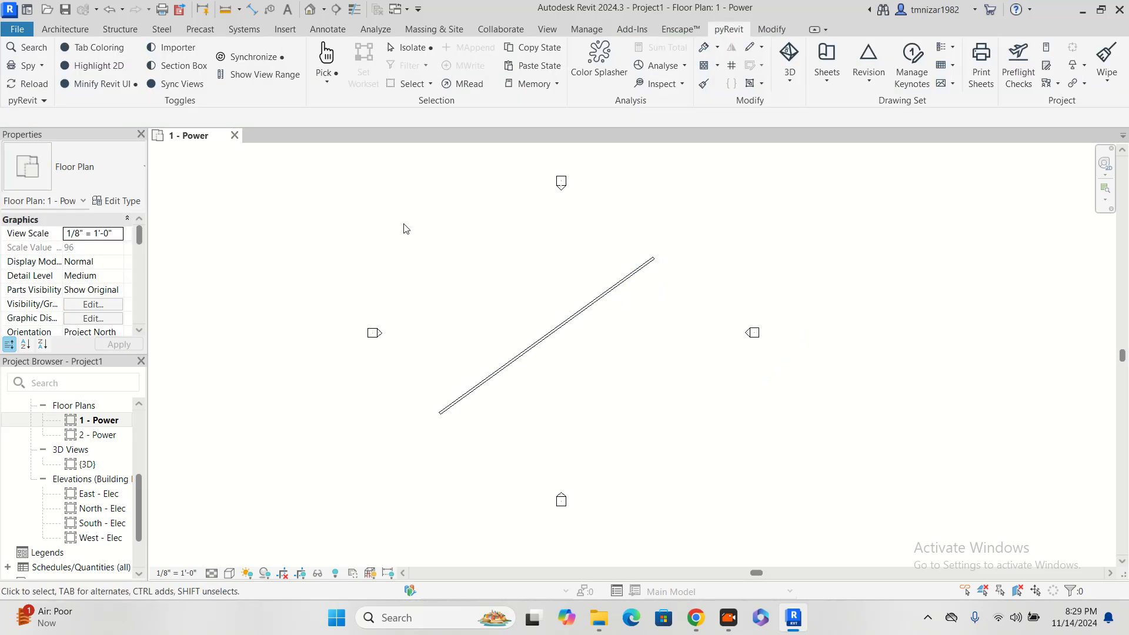
left_click(483, 383)
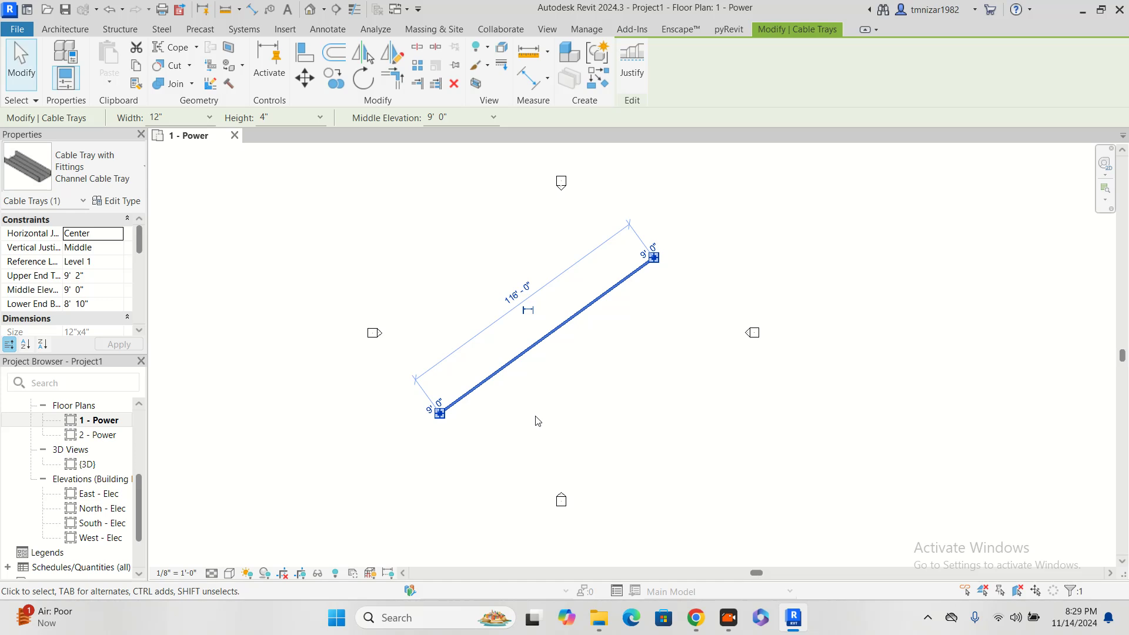
Copy the cable tray with CO to create parallel trays.
scroll(537, 418, "up", 2)
key("c")
key("o")
left_click(539, 341)
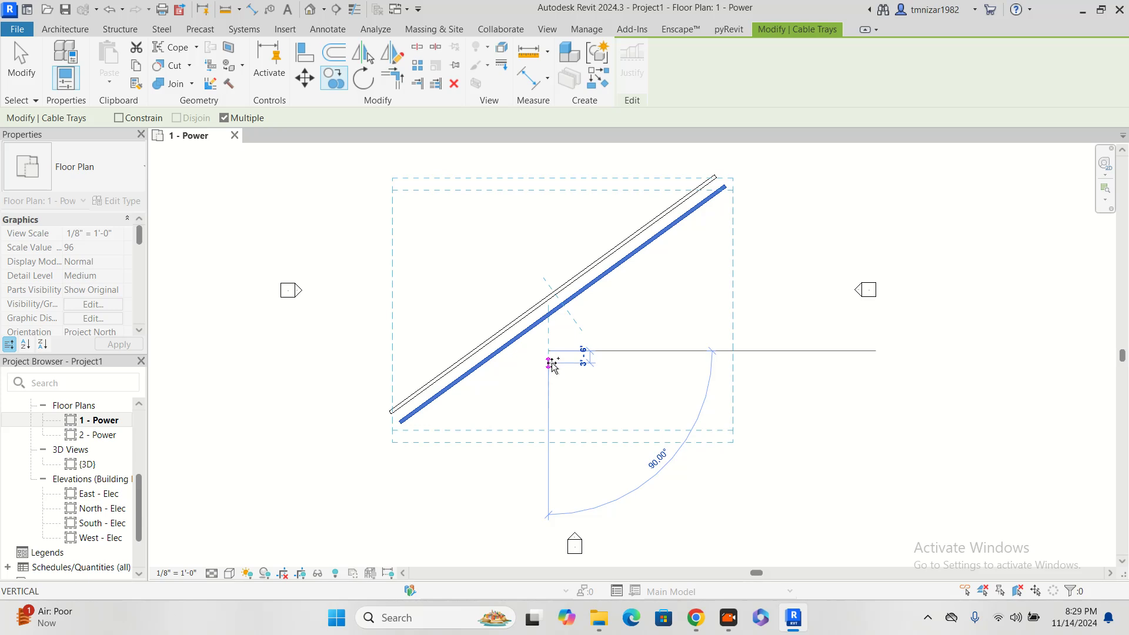
left_click(551, 363)
key("Escape")
key("Escape")
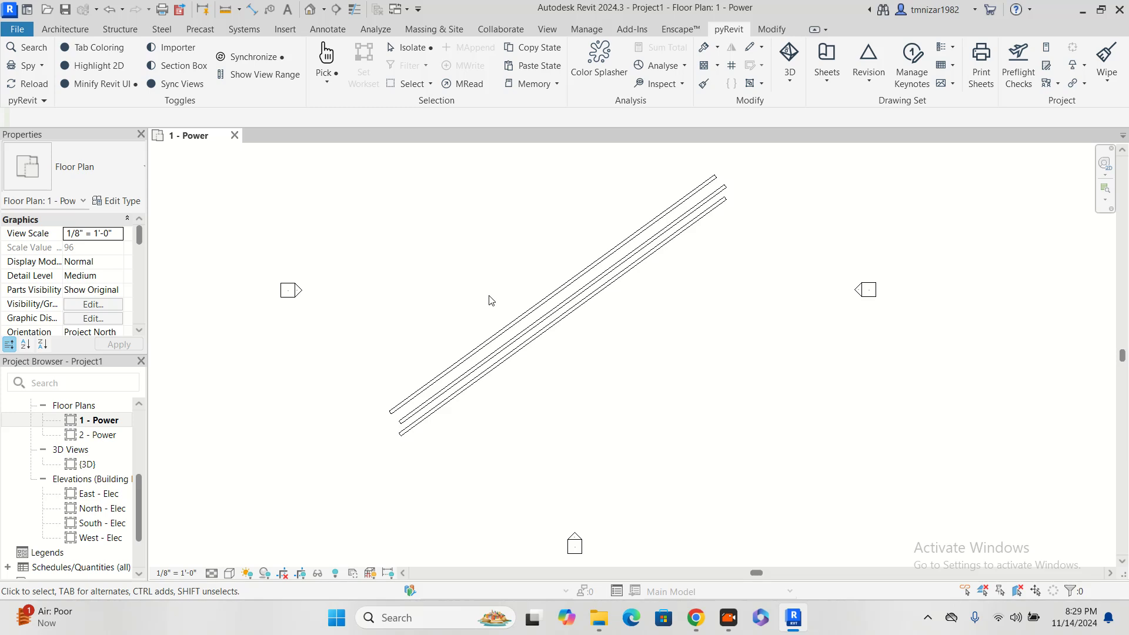
Draw three cable trays crossing the parallel ones on the opposite diagonal.
key("c")
key("t")
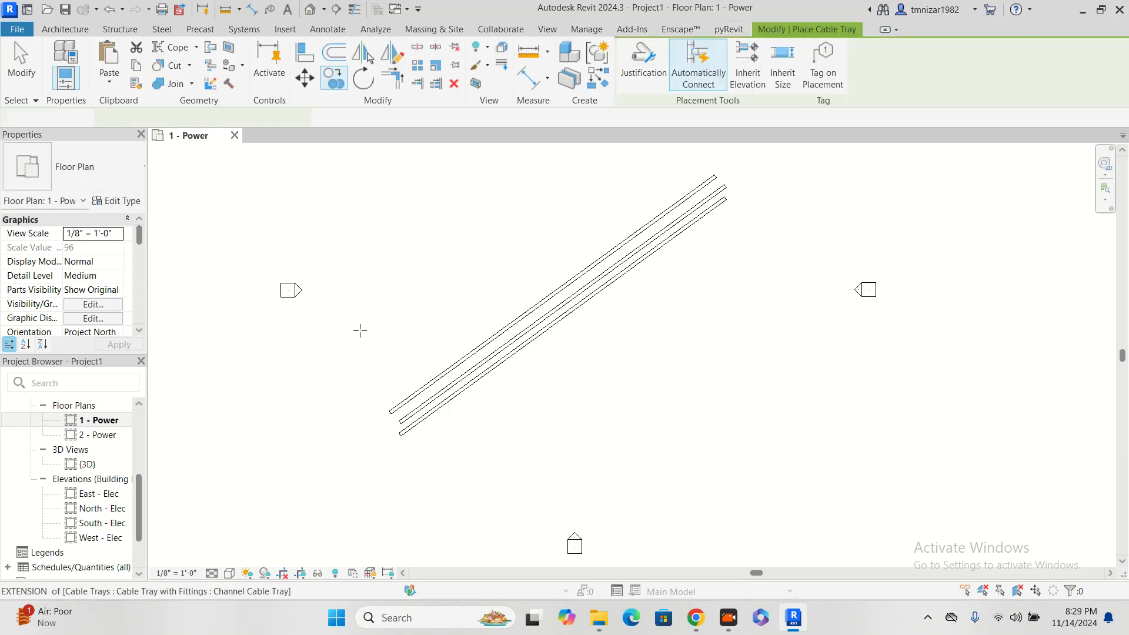
left_click(404, 252)
left_click(597, 501)
key("Escape")
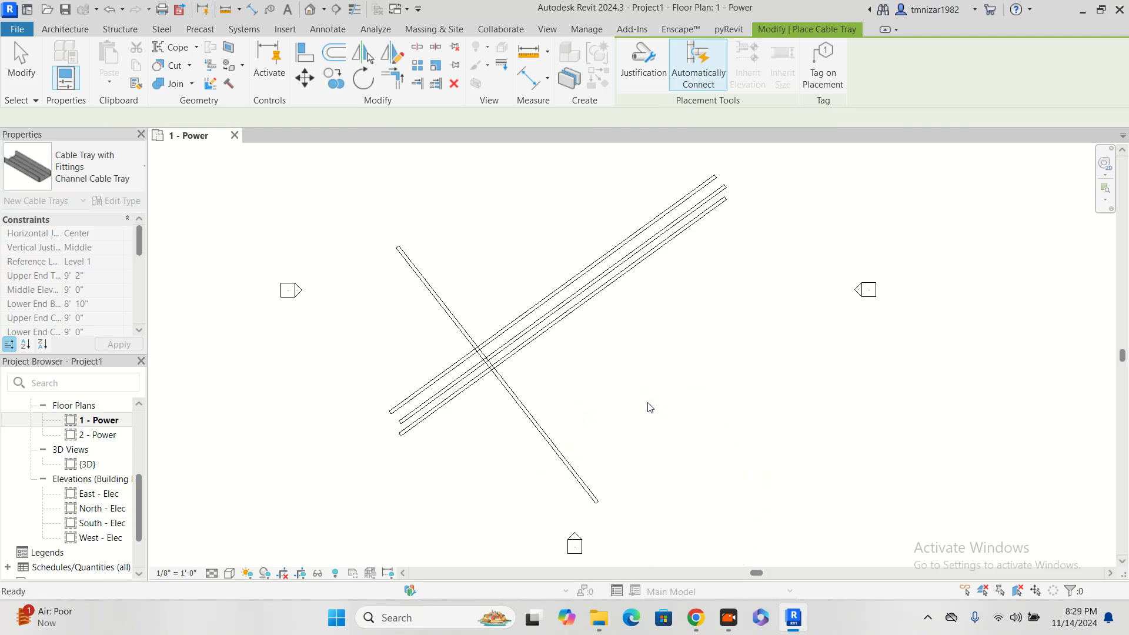
left_click(487, 206)
left_click(659, 402)
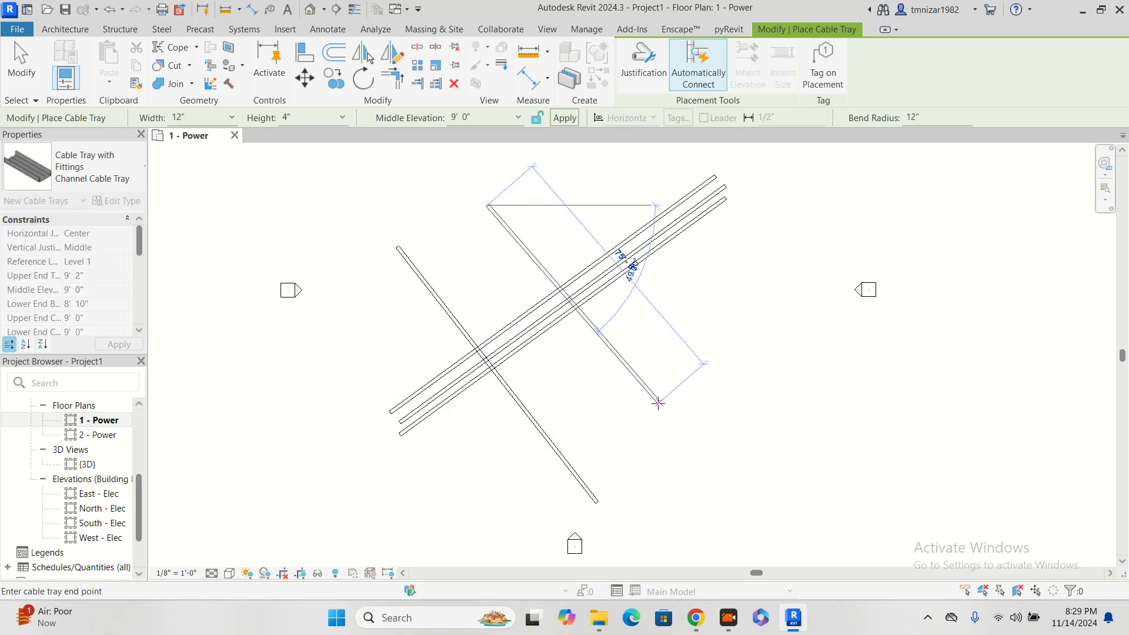
key("Escape")
left_click(575, 170)
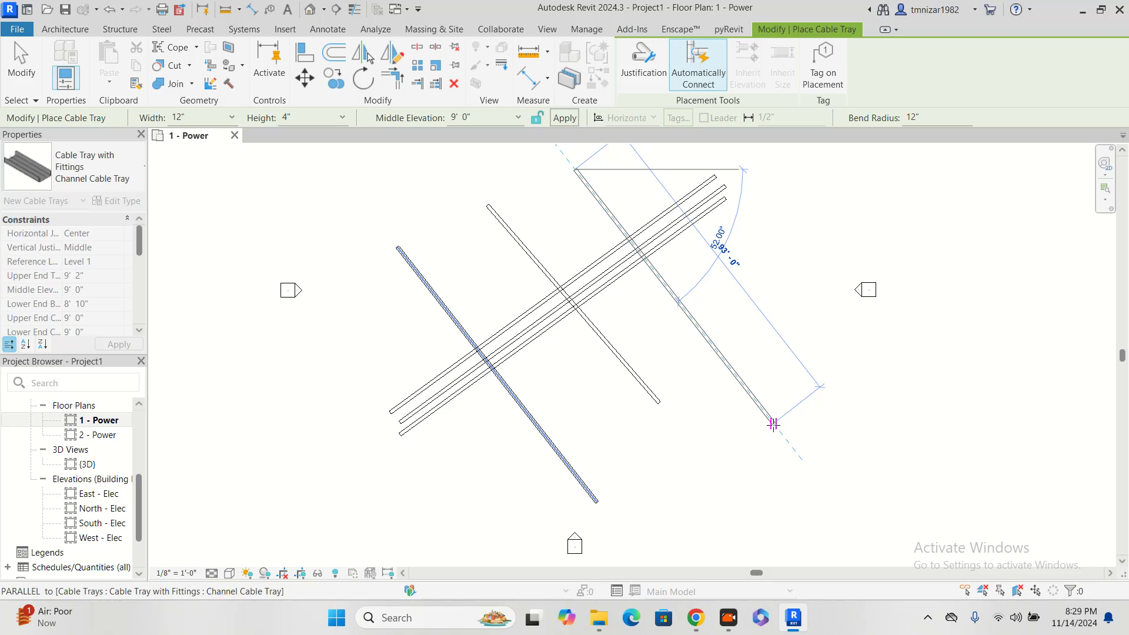
left_click(775, 424)
key("Escape")
key("Escape")
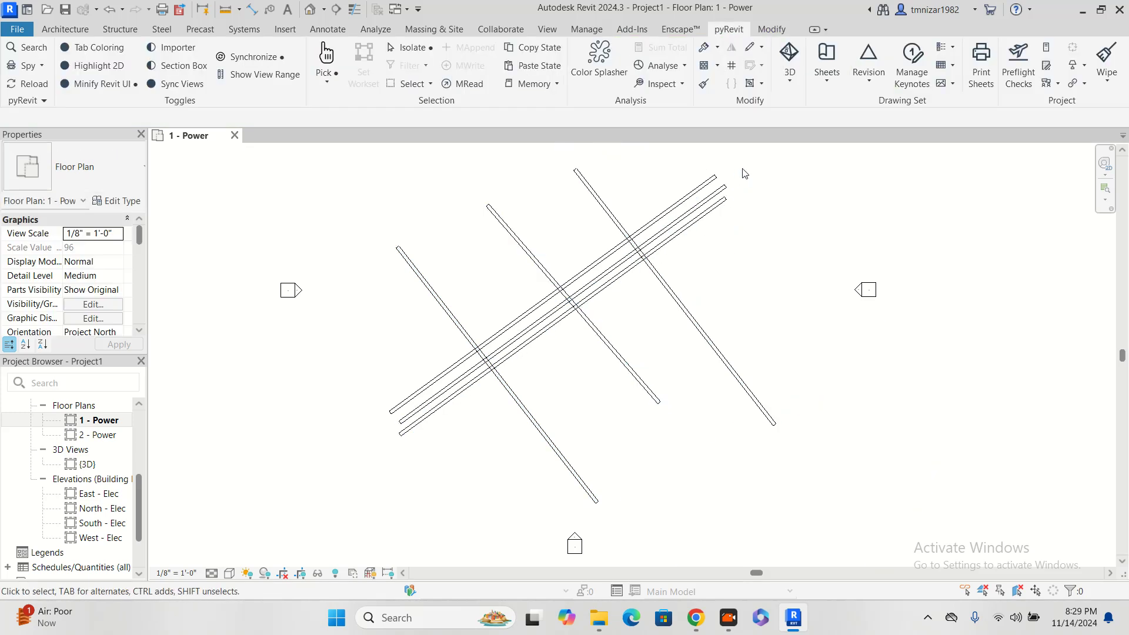
left_click(705, 214)
Window-select the three parallel cable trays and show them in a {3D} section box.
scroll(647, 254, "up", 2)
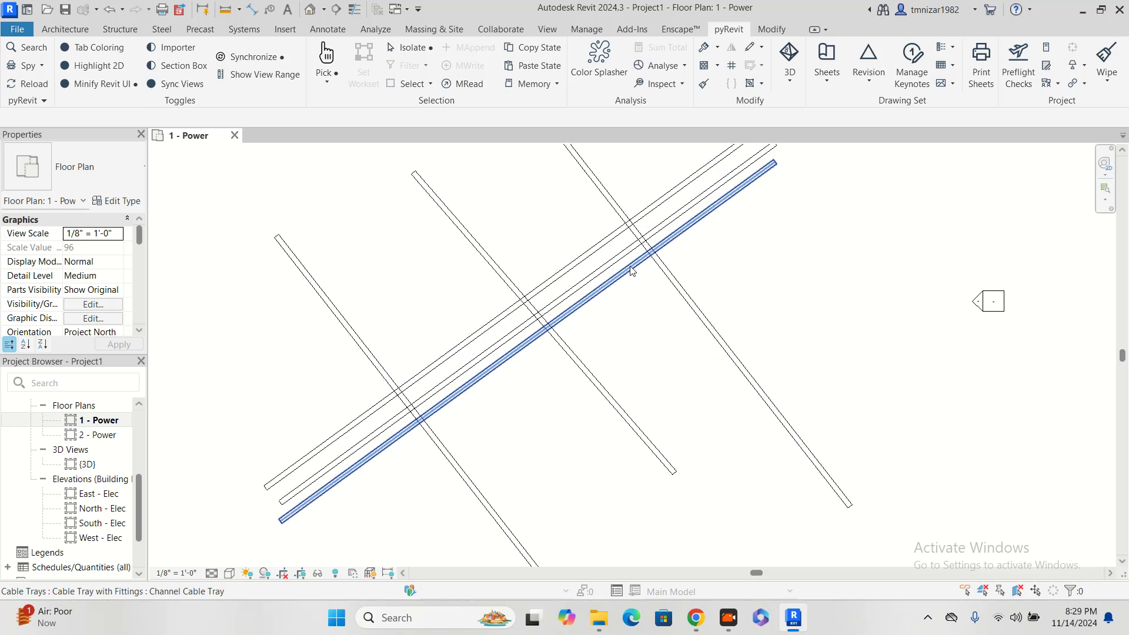
left_click(647, 257)
middle_click_drag(702, 252, 686, 313)
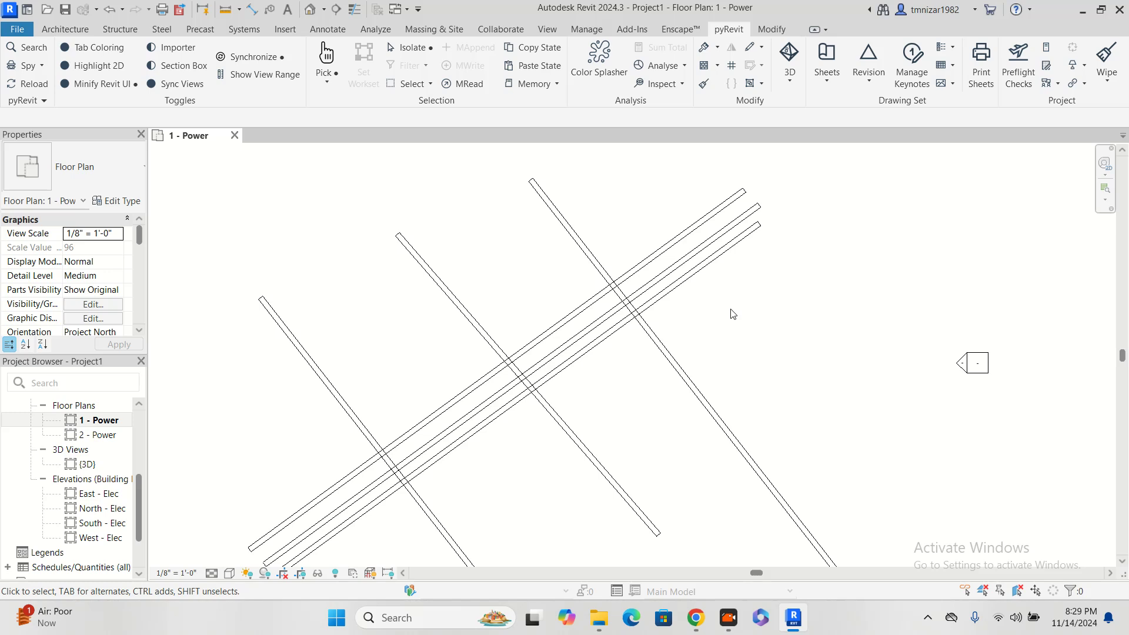
left_click_drag(726, 301, 680, 201)
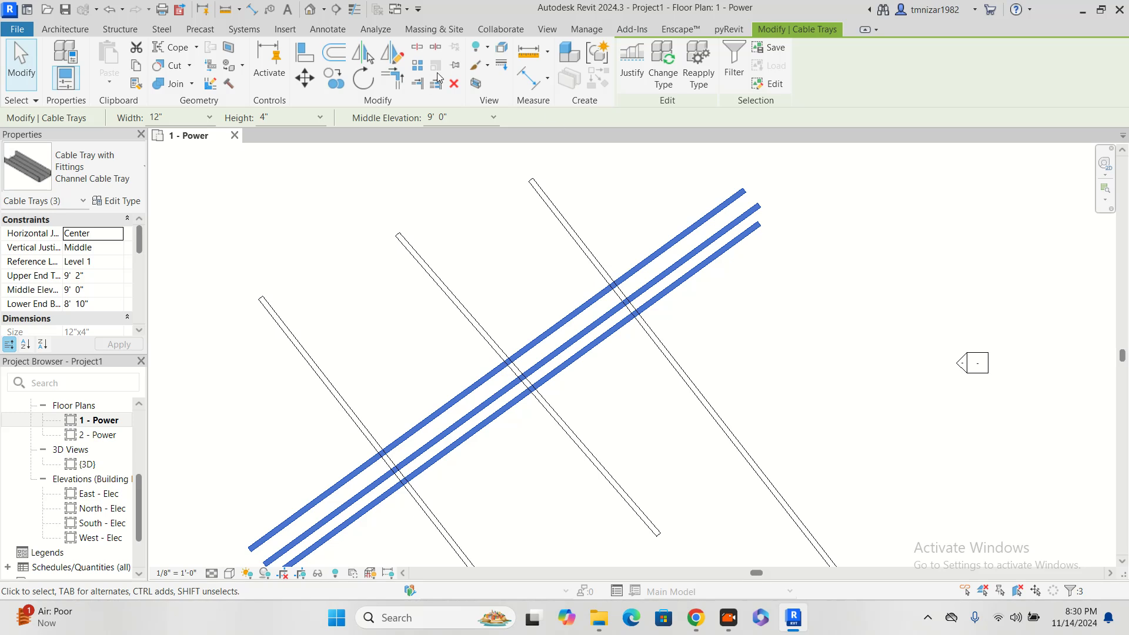
left_click(482, 91)
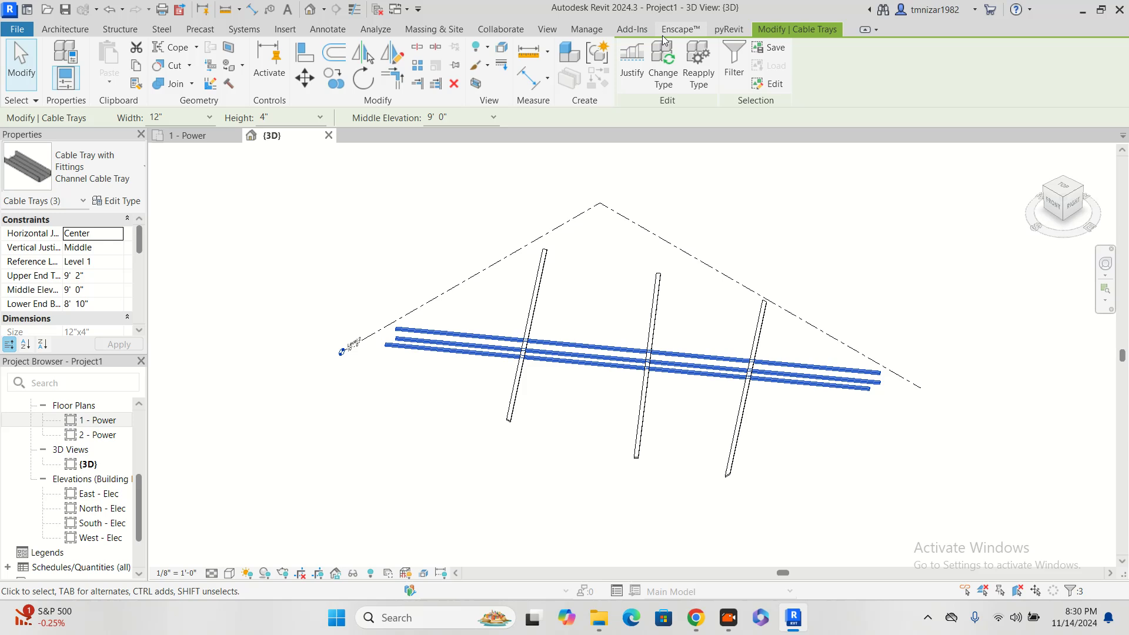
Tile the {3D} and 1 - Power views, recenter the trays, and clear the selection.
left_click(548, 29)
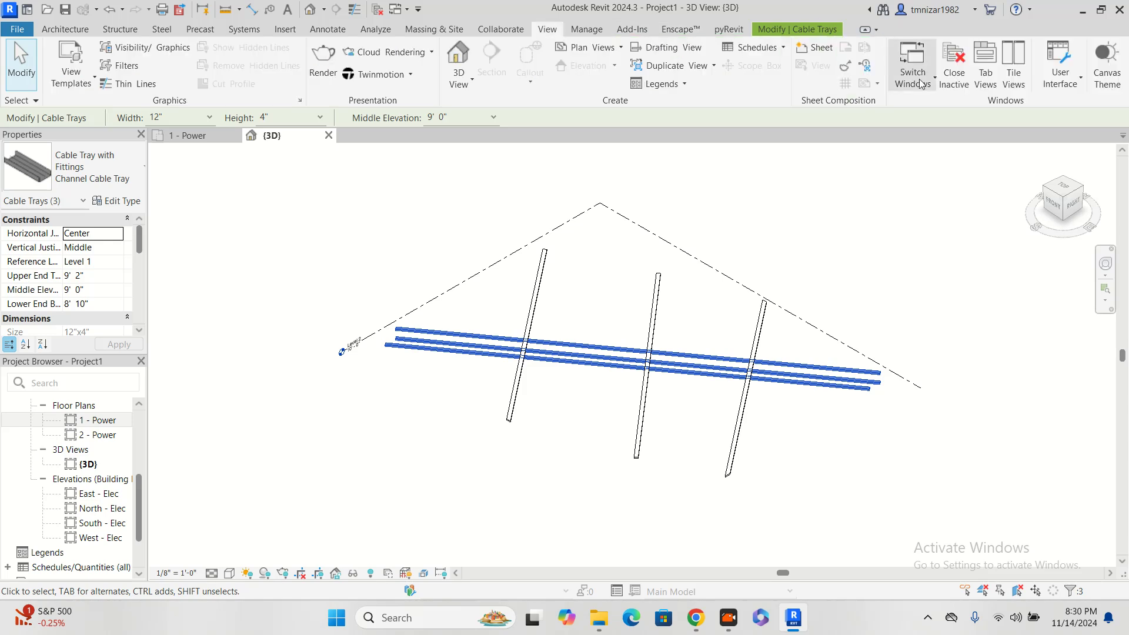
left_click(1014, 75)
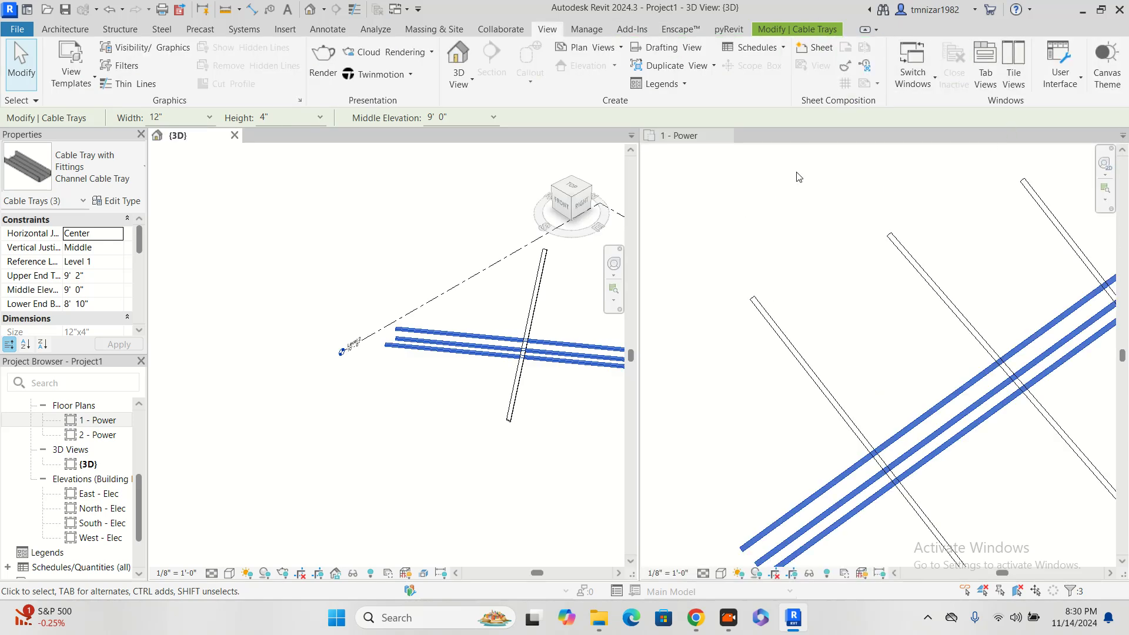
scroll(445, 246, "down", 2)
middle_click_drag(421, 247, 212, 305)
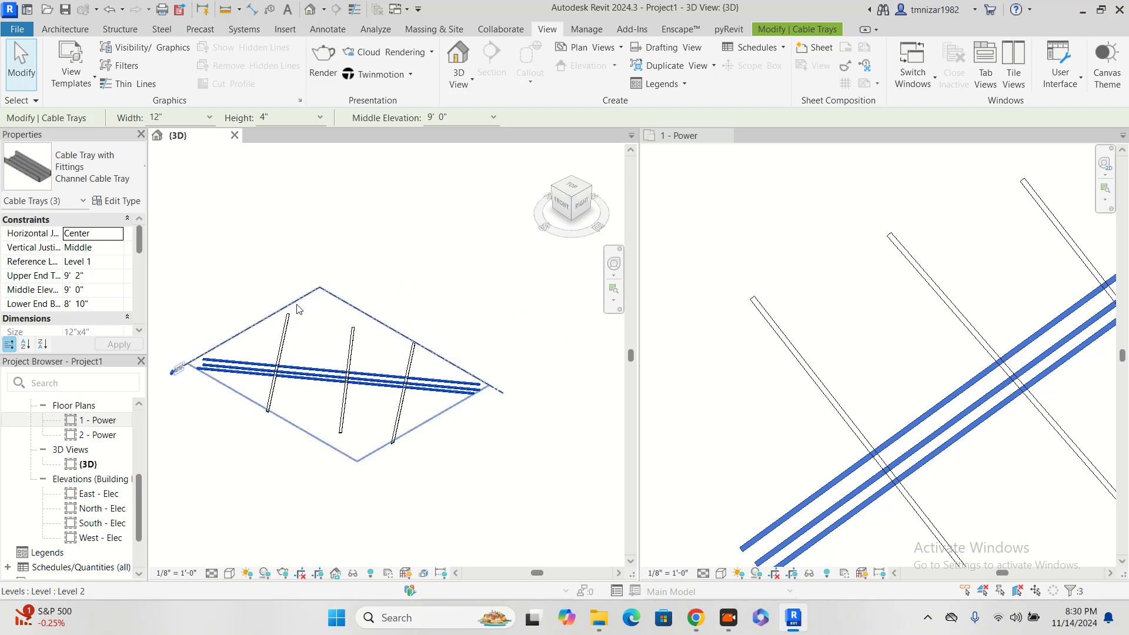
scroll(760, 210, "down", 4)
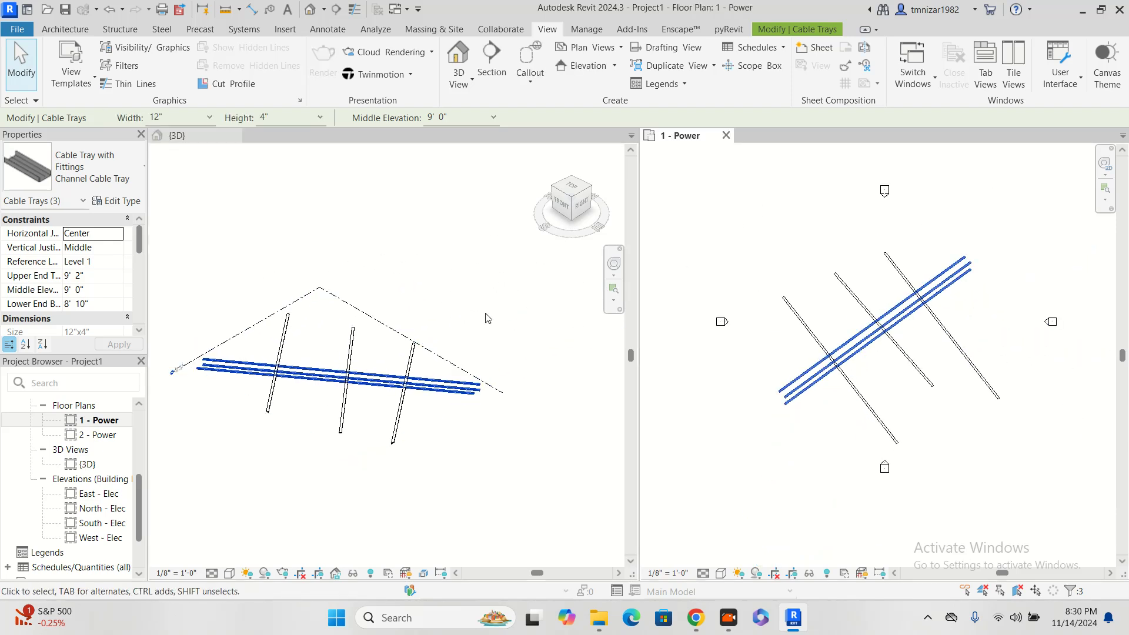
middle_click_drag(470, 323, 532, 307)
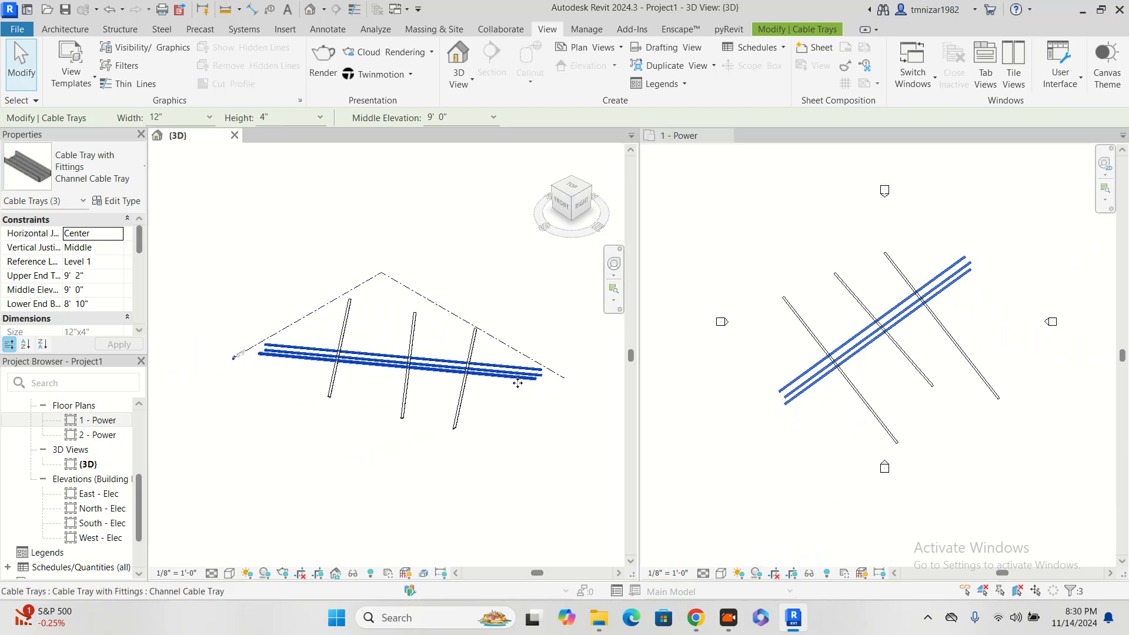
key("Escape")
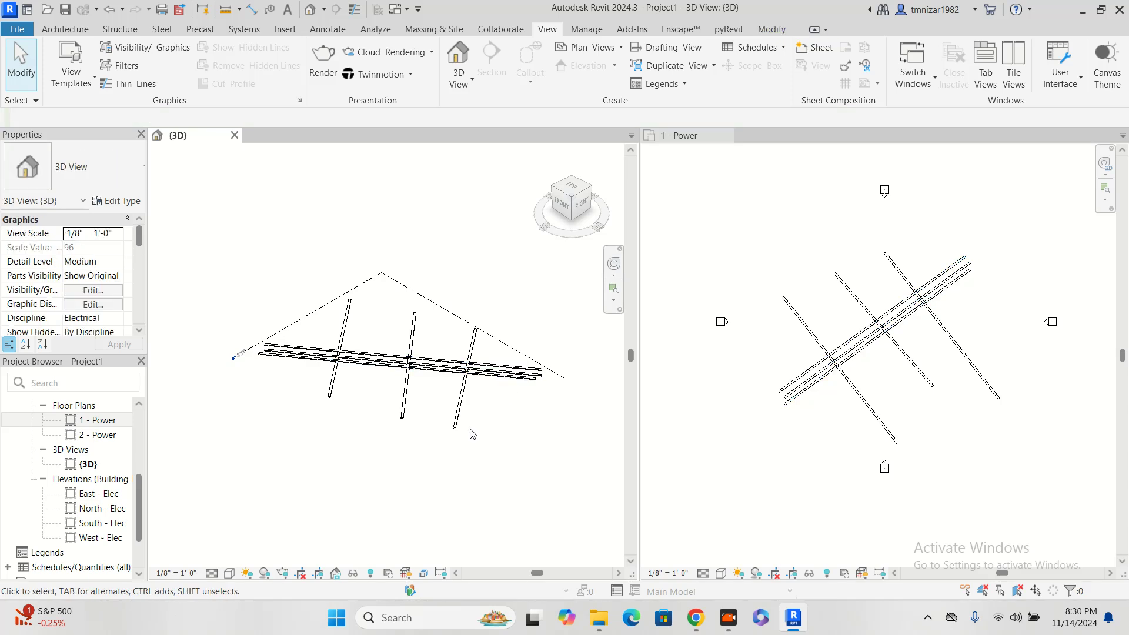
Turn on Section Boxes under Annotation Categories via VG, then select the box in {3D}.
key("v")
key("g")
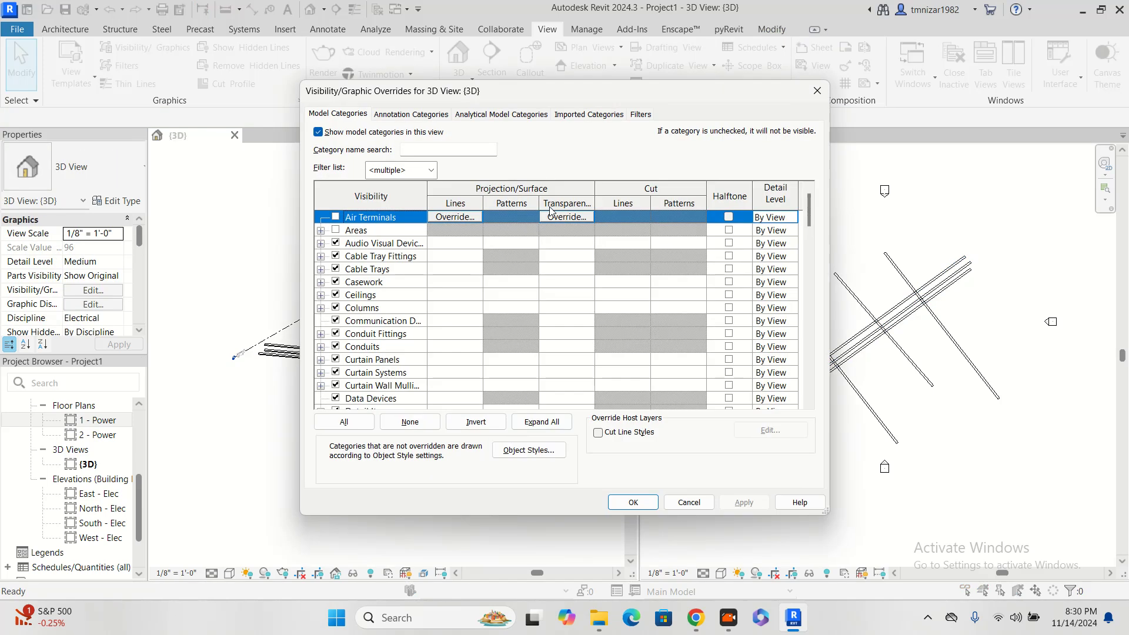
left_click(640, 114)
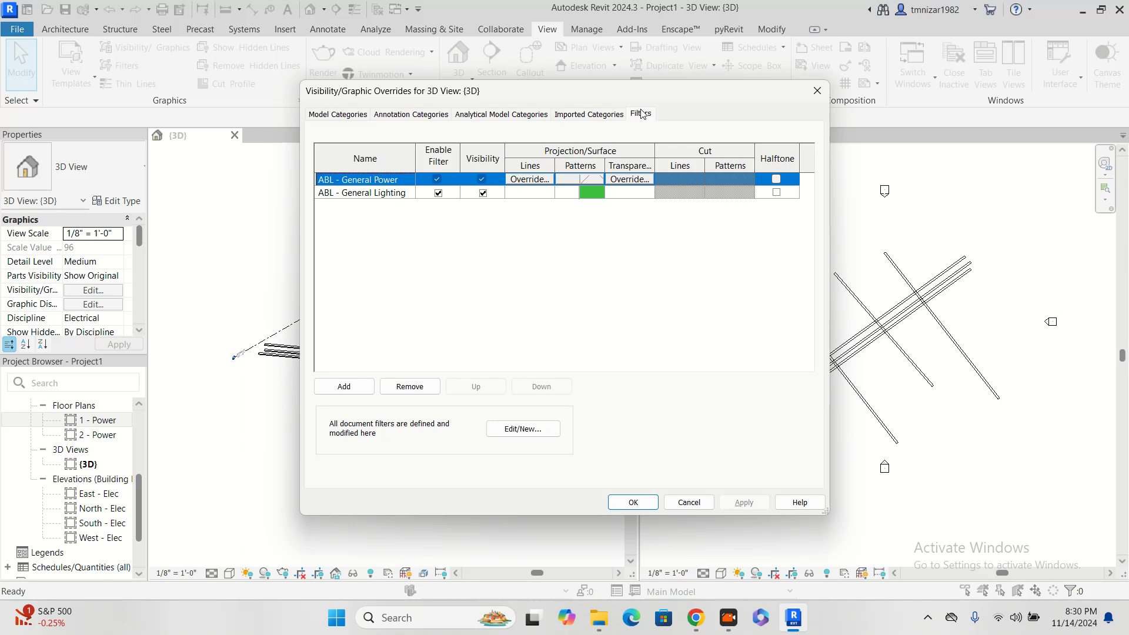
left_click(412, 115)
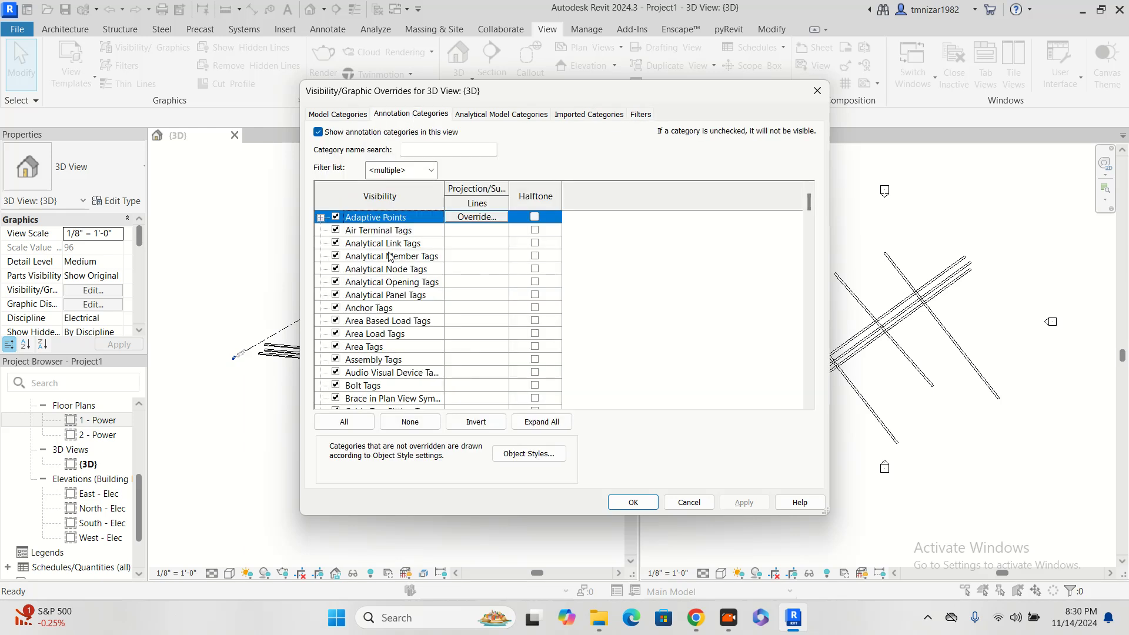
left_click(389, 256)
key("s")
scroll(473, 285, "down", 1)
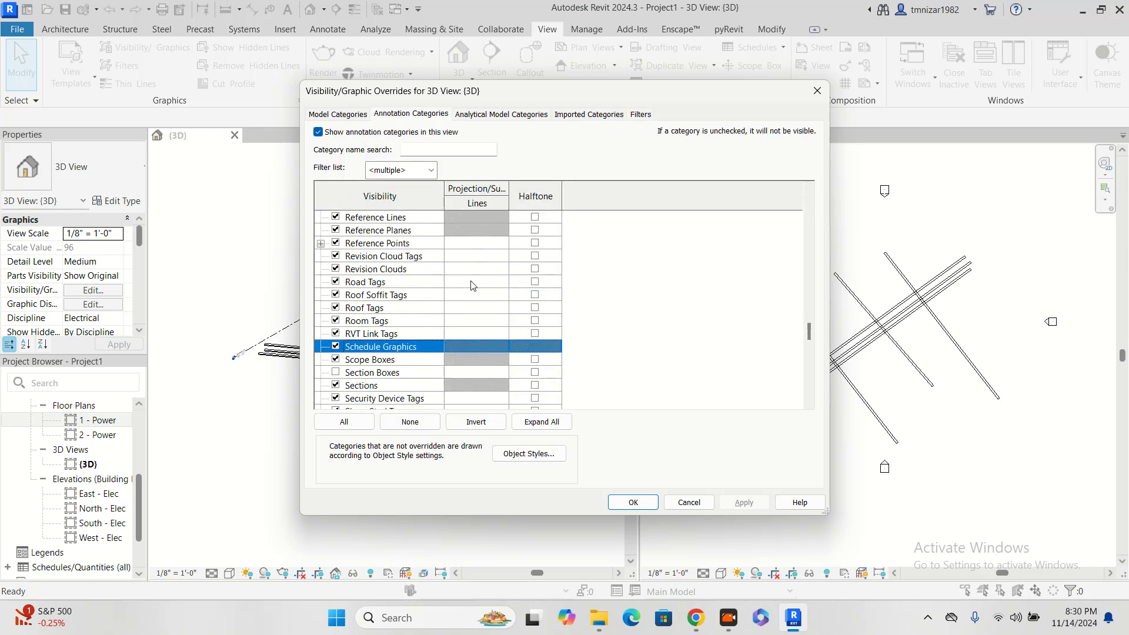
left_click(337, 372)
left_click(641, 501)
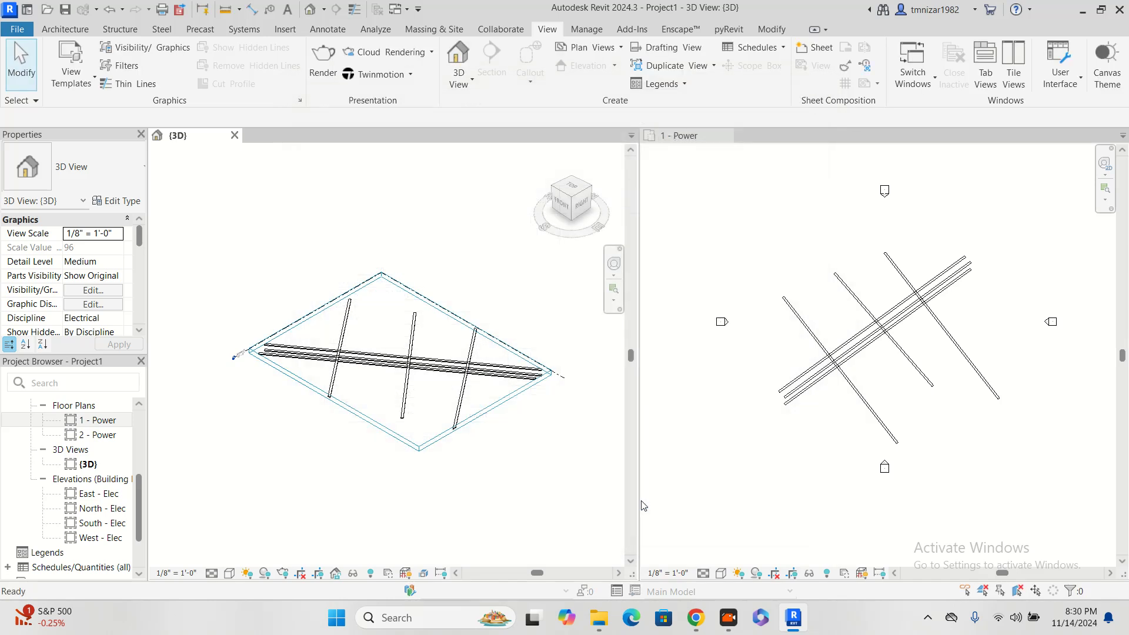
left_click(399, 437)
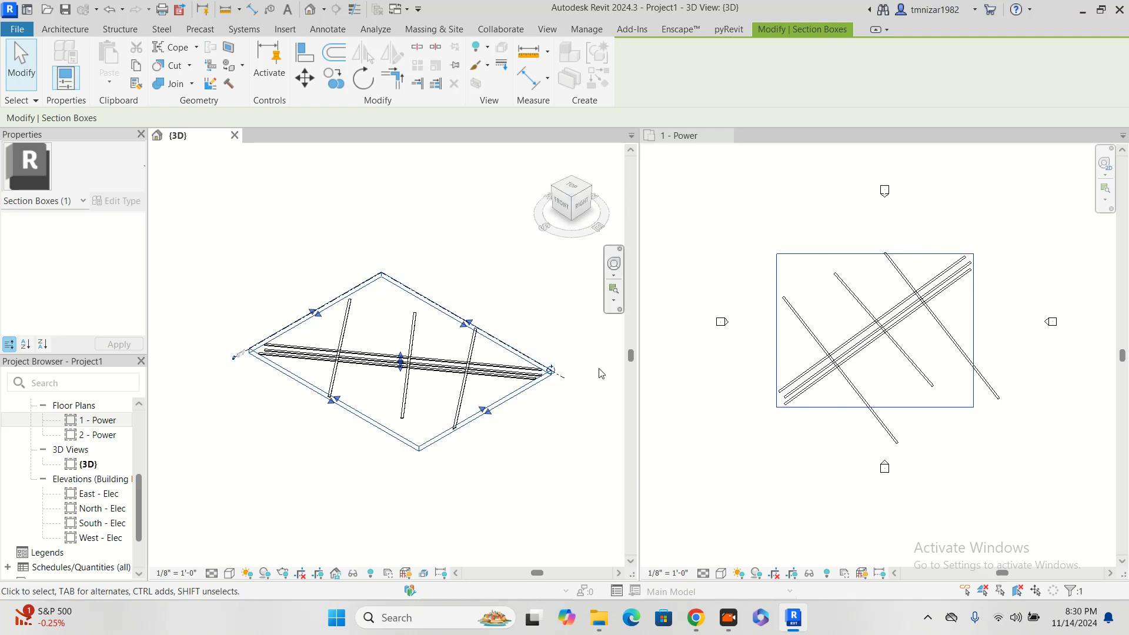
In 1 - Power, rotate the section box to the tray angle and narrow it around the long run.
left_click(864, 271)
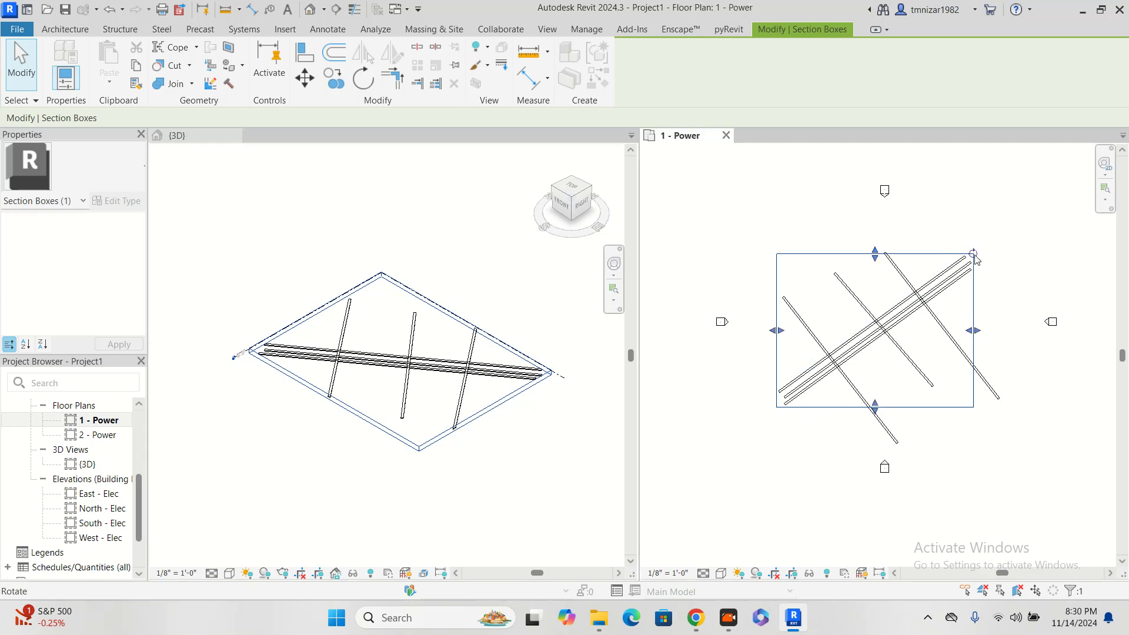
mouse_move(970, 250)
left_mouse_down()
mouse_move(939, 194)
mouse_move(911, 206)
left_mouse_up()
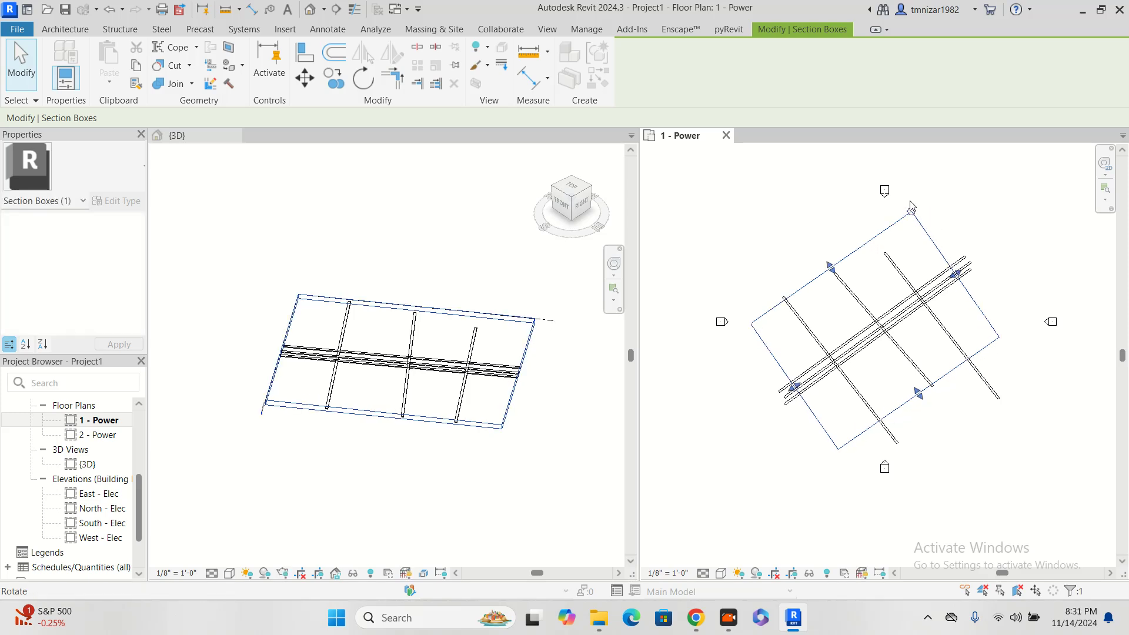
left_click_drag(831, 268, 870, 308)
left_click_drag(919, 393, 888, 347)
scroll(903, 344, "up", 2)
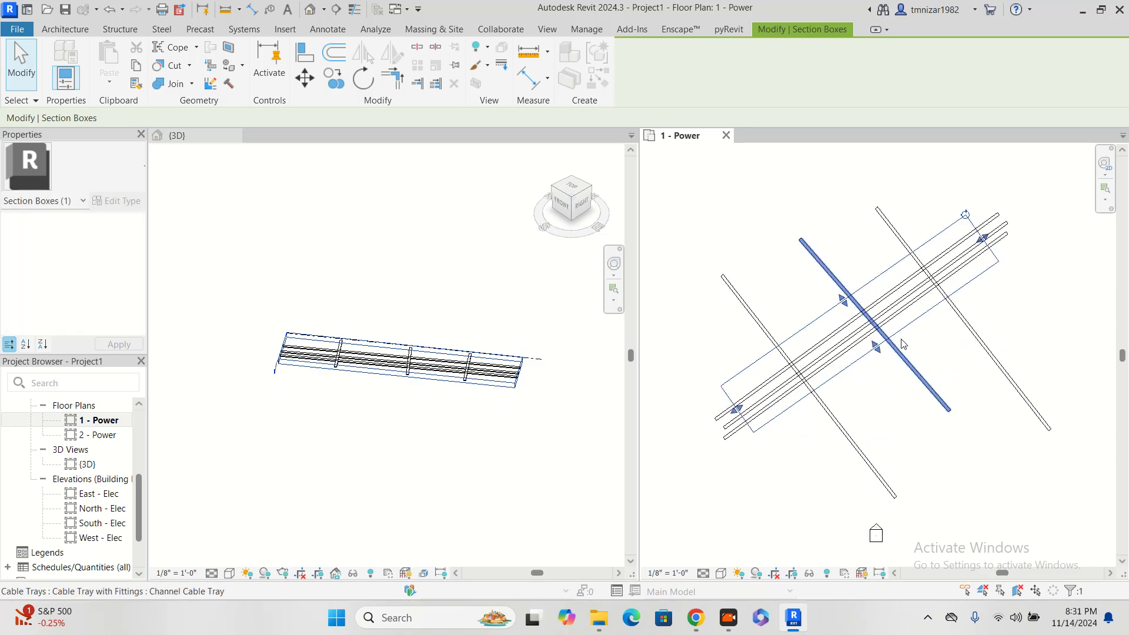
left_click(421, 448)
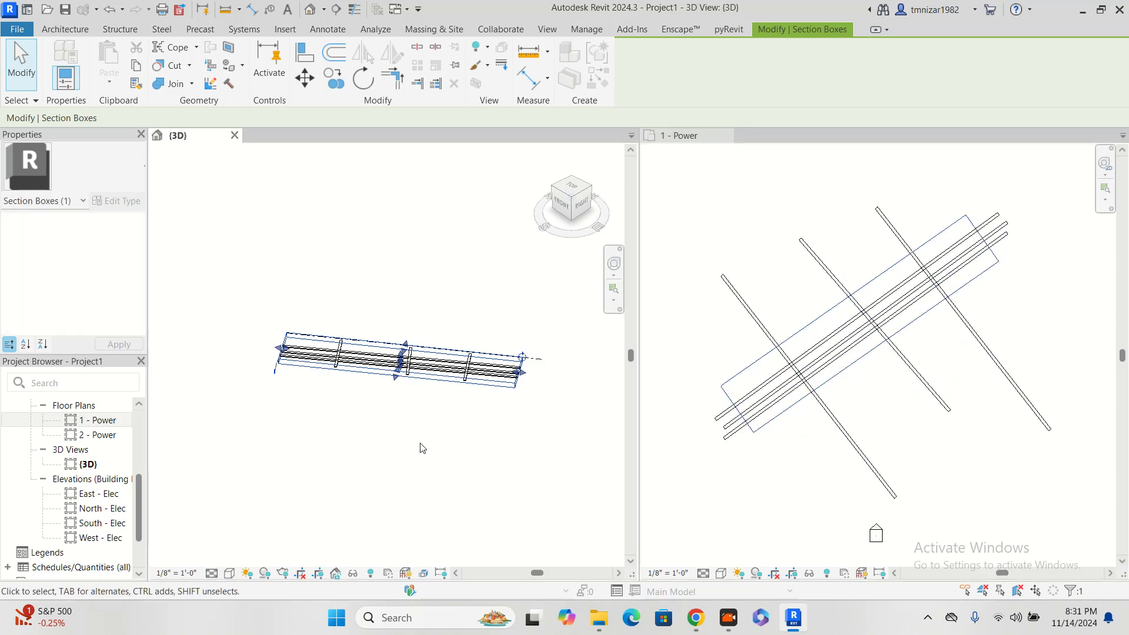
scroll(402, 398, "up", 2)
left_click(229, 573)
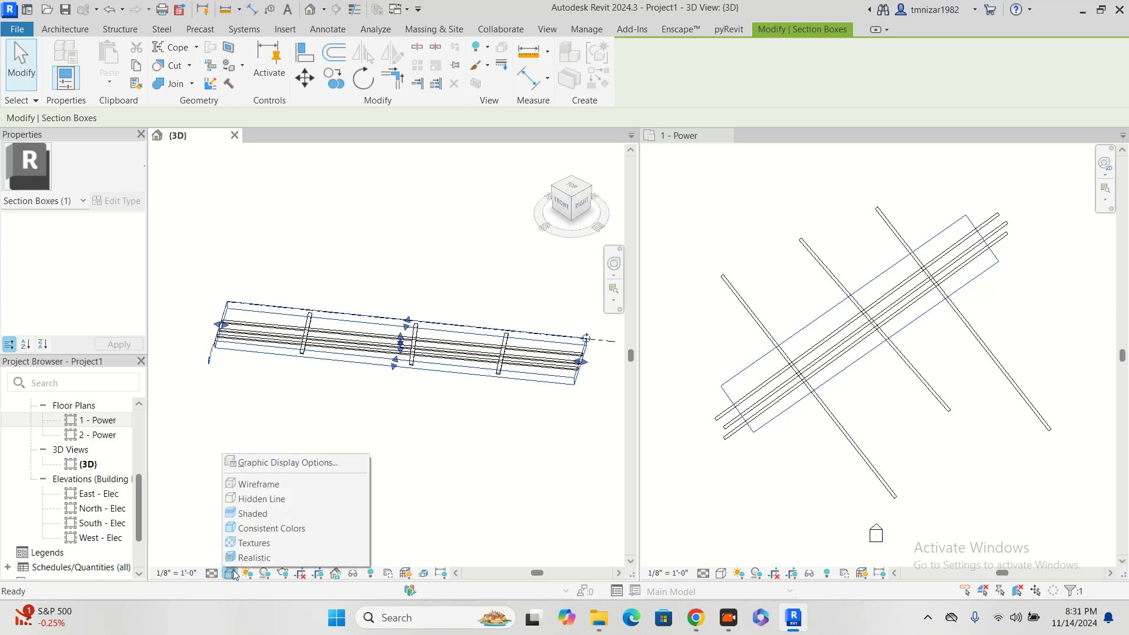
Set the {3D} view to Shaded visual style and Fine detail level.
left_click(254, 515)
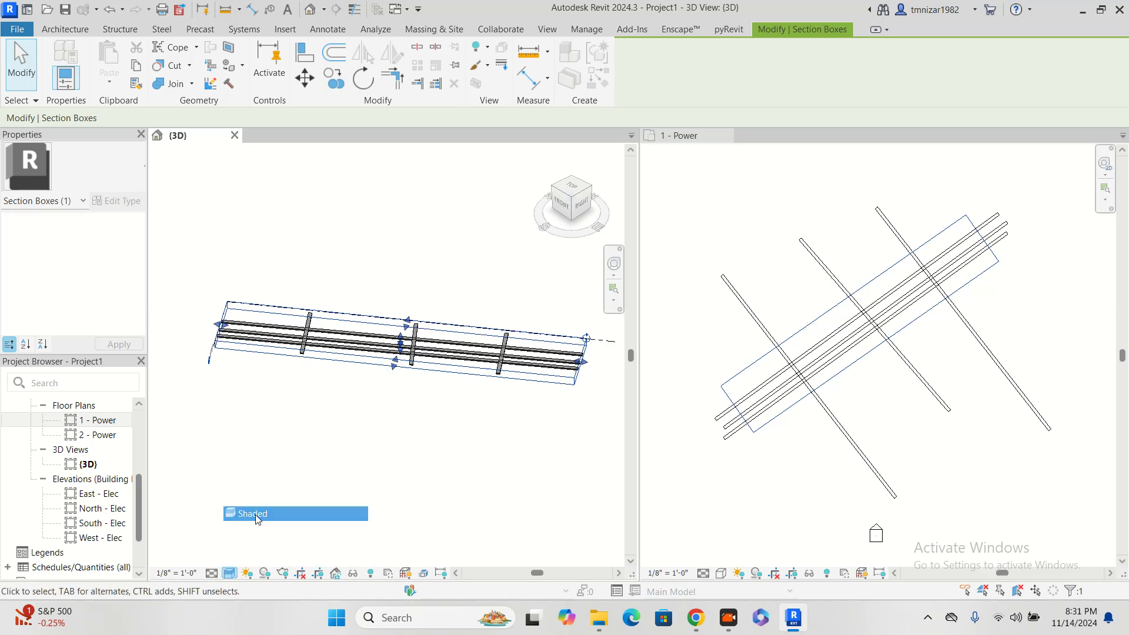
left_click(211, 573)
left_click(228, 559)
scroll(401, 368, "up", 2)
scroll(453, 398, "up", 2)
scroll(450, 410, "up", 1)
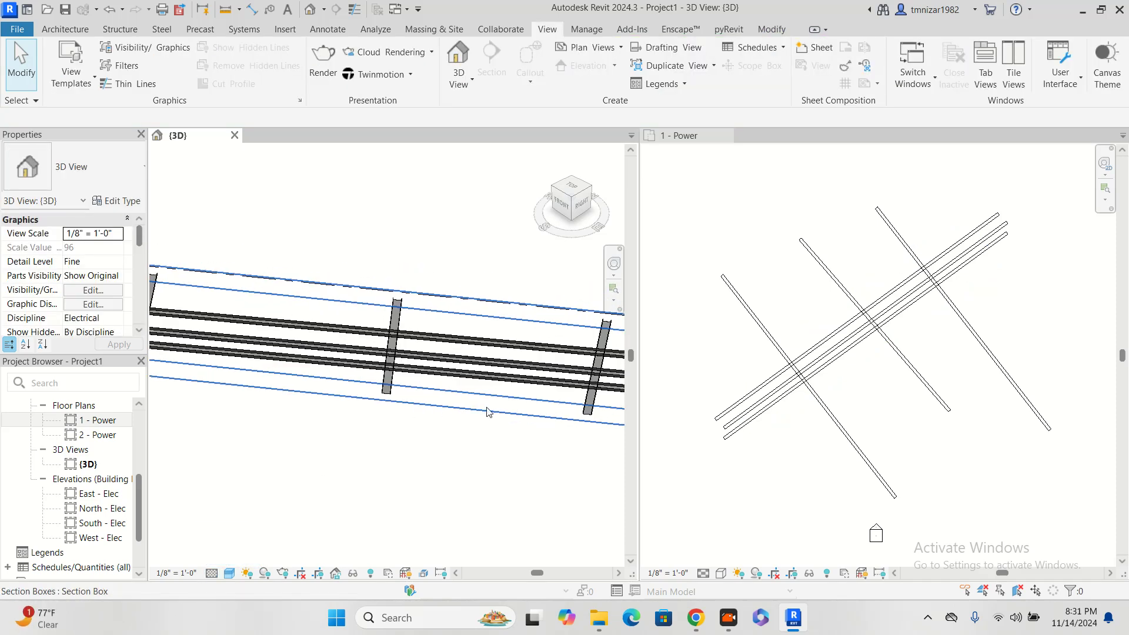
Orbit the 3D view to a steeper angle along the trays and zoom to fit with ZA.
middle_click_drag(510, 411, 496, 381, "shift")
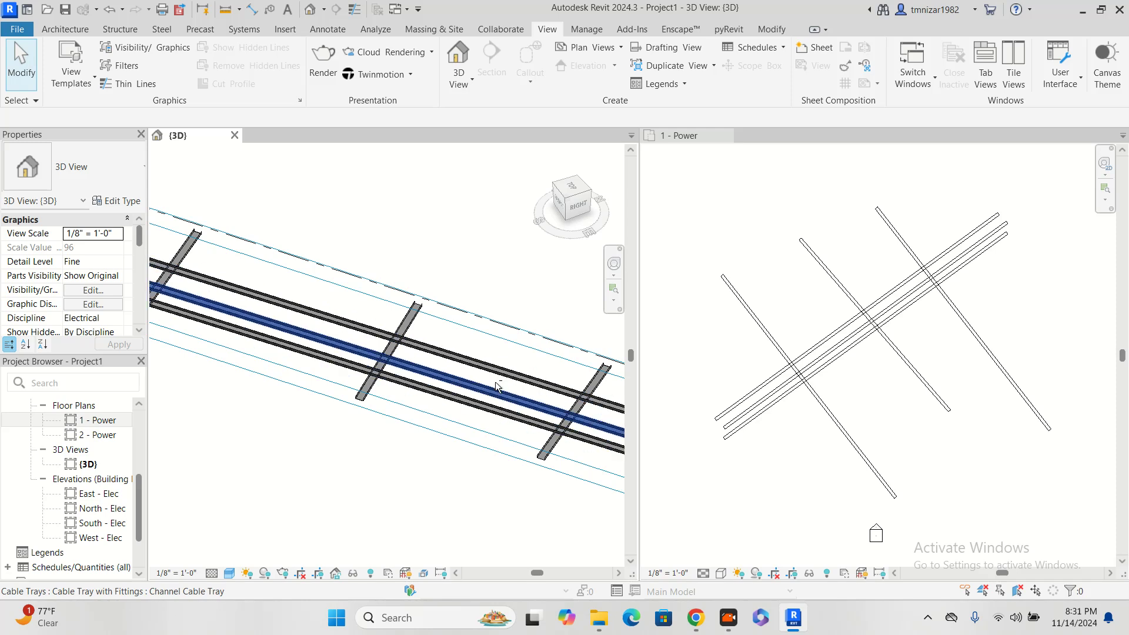
mouse_move(493, 381)
middle_mouse_down("shift")
mouse_move(504, 336)
mouse_move(464, 397)
mouse_move(488, 379)
mouse_move(588, 367)
mouse_move(915, 356)
middle_mouse_up("shift")
scroll(494, 376, "down", 2)
scroll(494, 376, "up", 1)
left_click(955, 368)
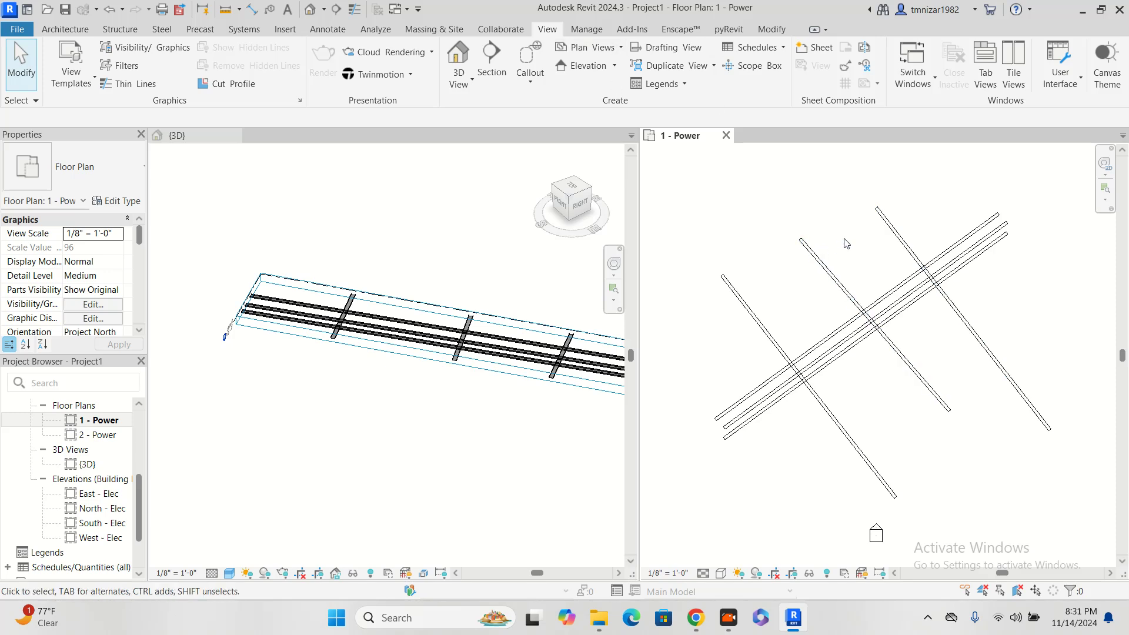
key("z")
key("a")
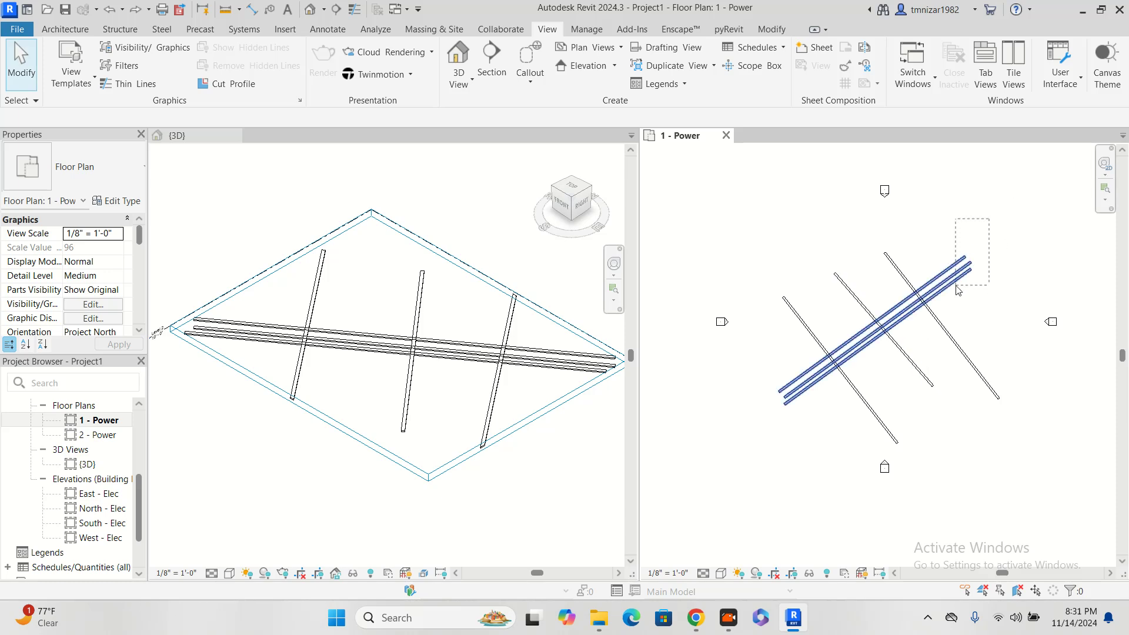
Try pyRevit's Orient section box to face tool and dismiss its 3D-view-required warning.
left_click_drag(998, 233, 770, 411)
left_click(856, 215)
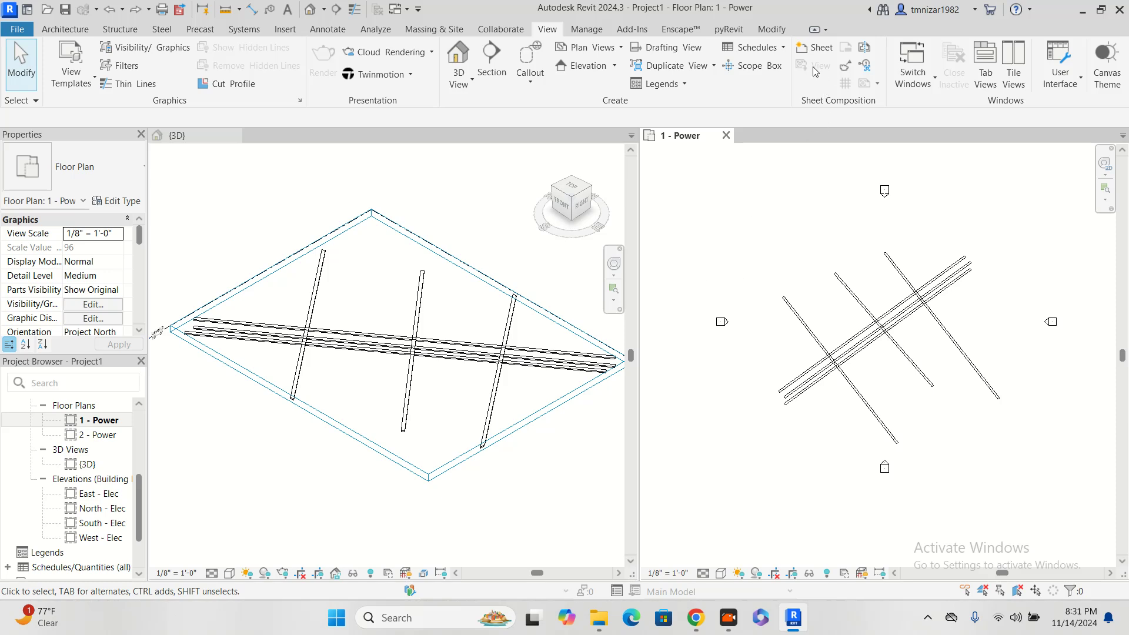
left_click(742, 32)
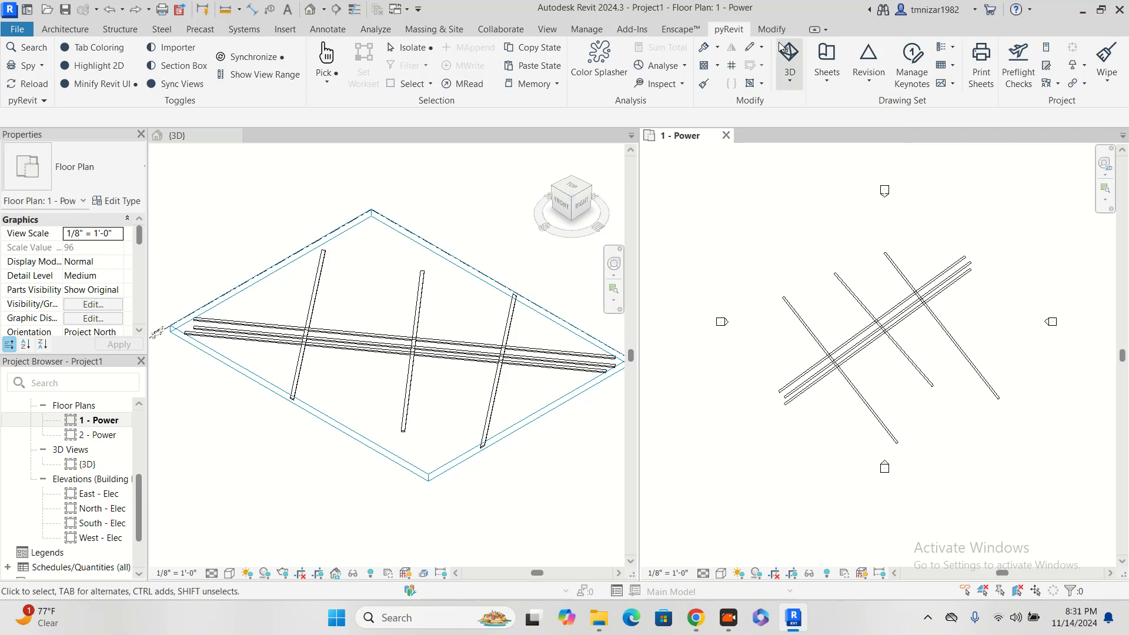
left_click(789, 87)
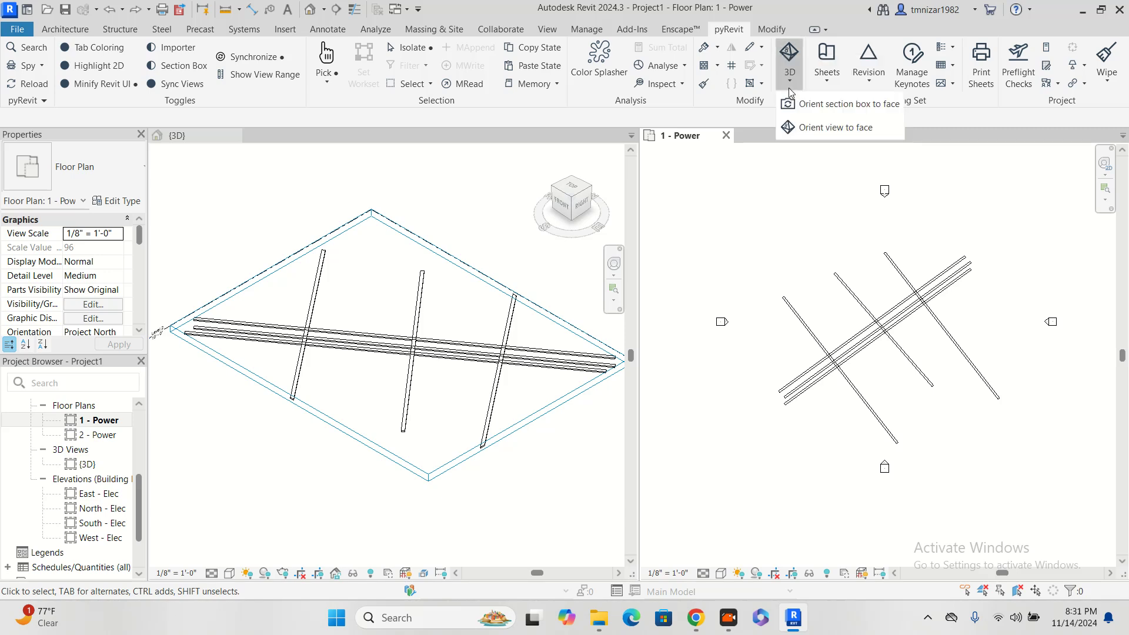
left_click(829, 106)
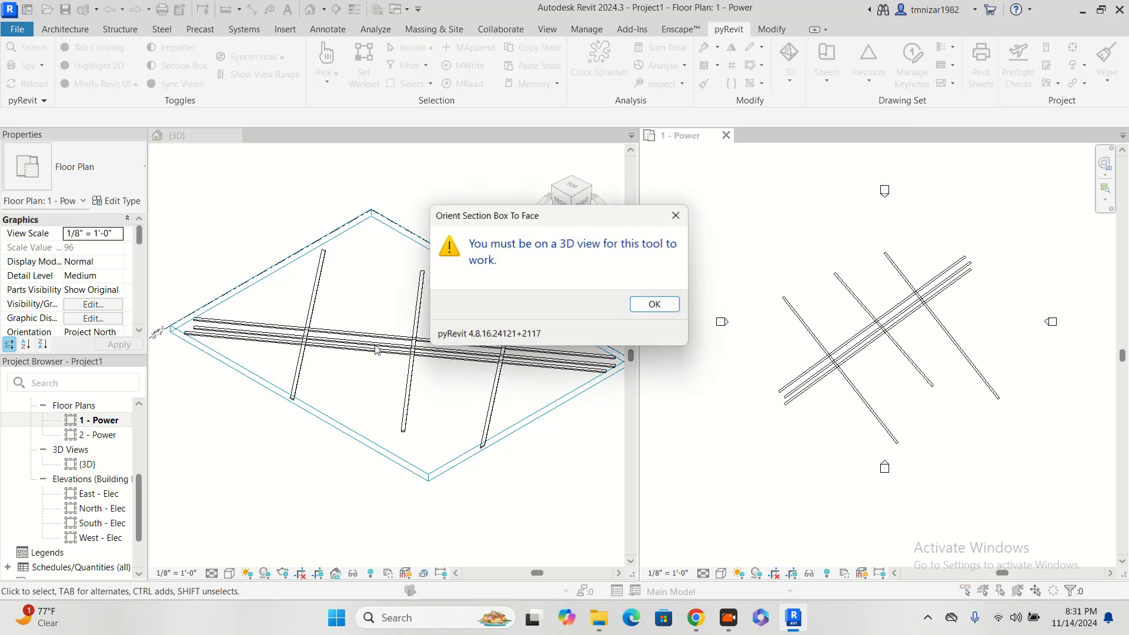
left_click(655, 304)
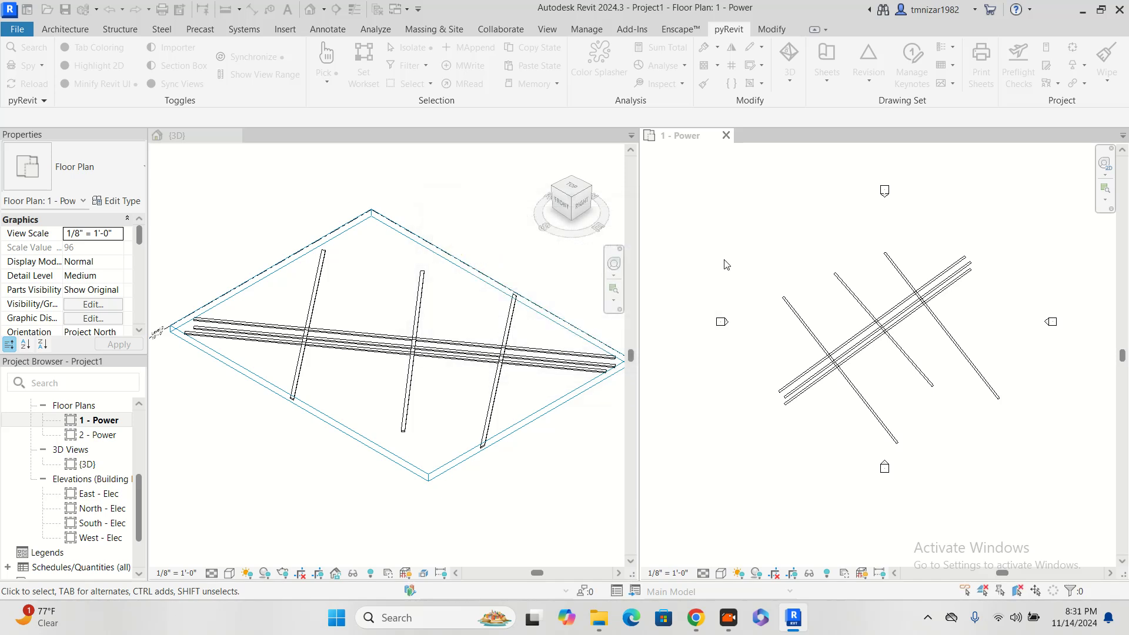
From the {3D} view, align the section box to a picked tray face.
left_click(531, 257)
left_click(784, 86)
left_click(818, 111)
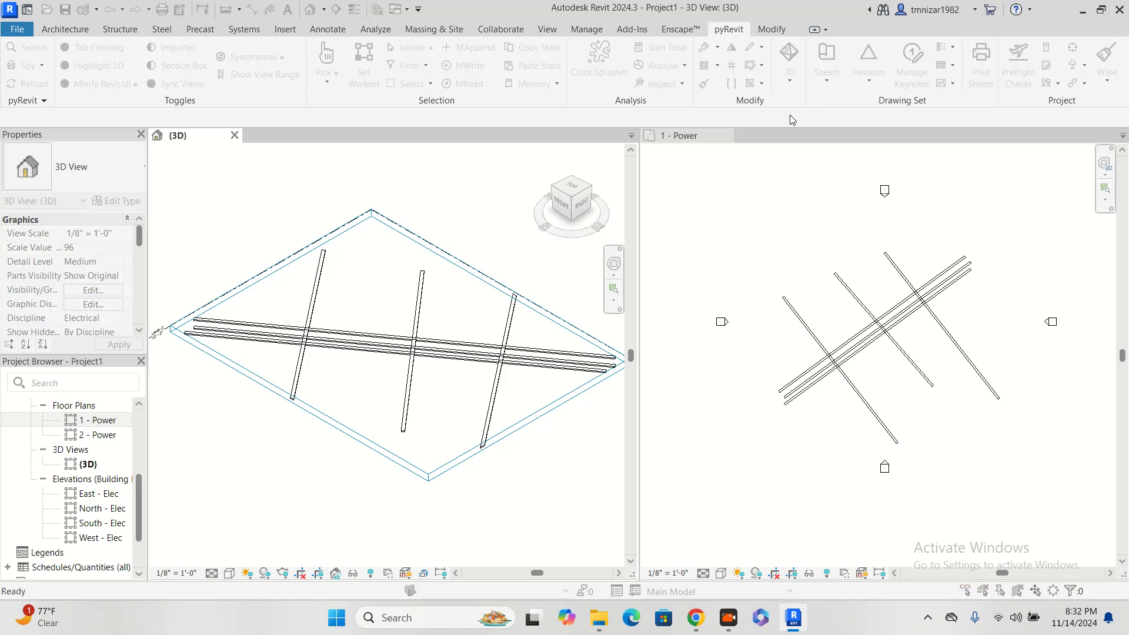
left_click(448, 361)
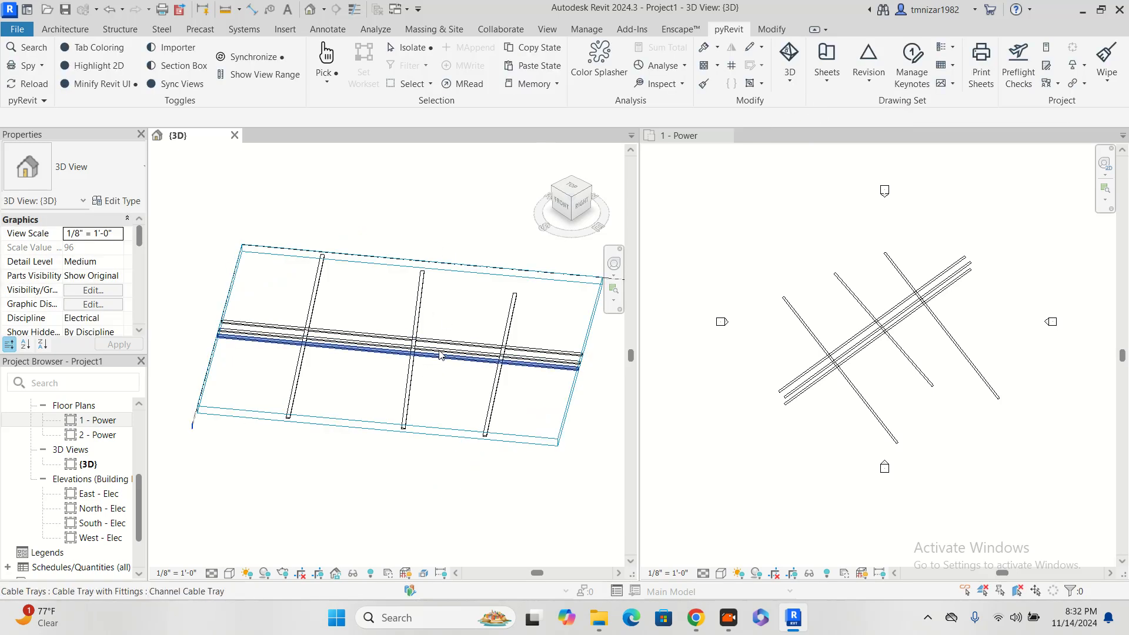
left_click(450, 439)
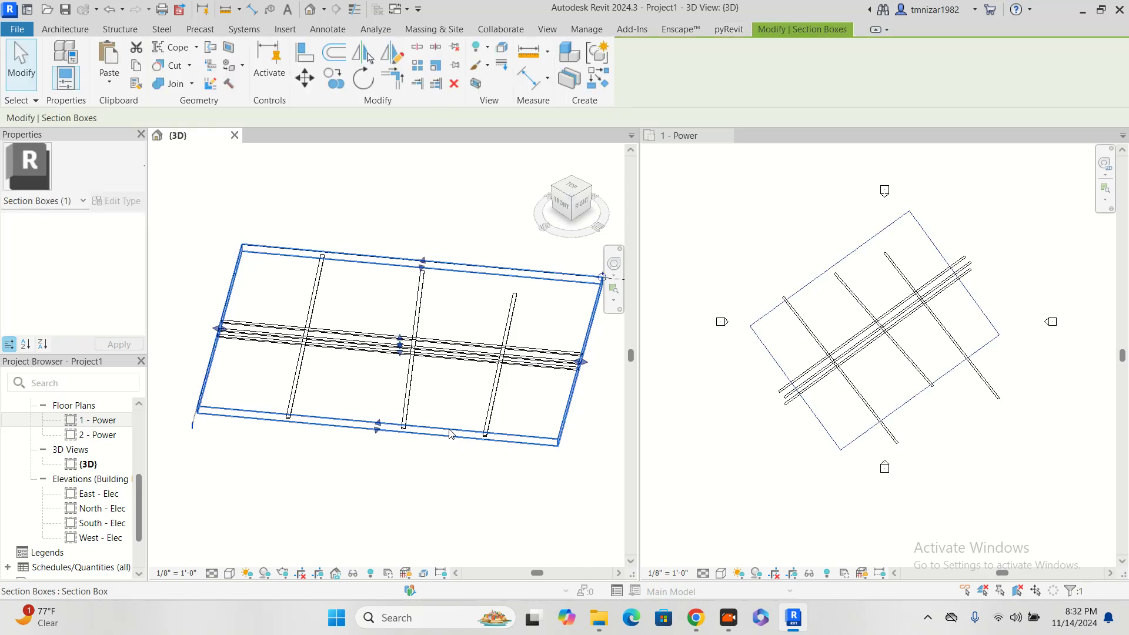
Drag the section box edges inward in 1 - Power to trim it around the tray run.
left_click(857, 274)
left_click_drag(847, 259, 863, 319)
left_click_drag(919, 393, 862, 362)
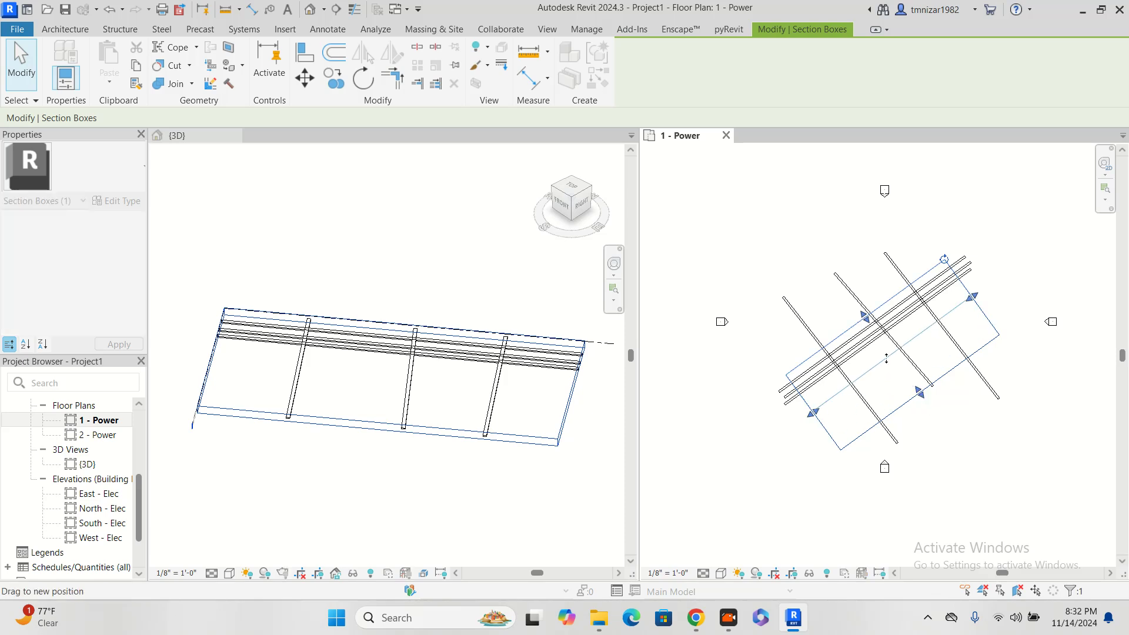
left_click(445, 263)
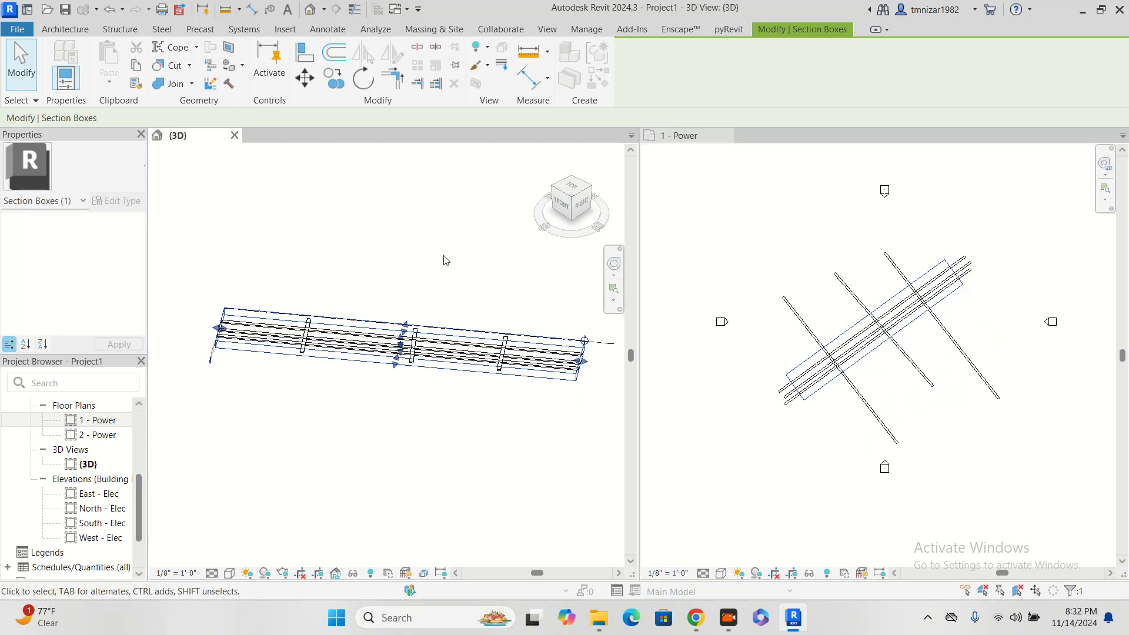
Realign the section box to a face of the crossing cable tray.
left_click(476, 219)
left_click(789, 82)
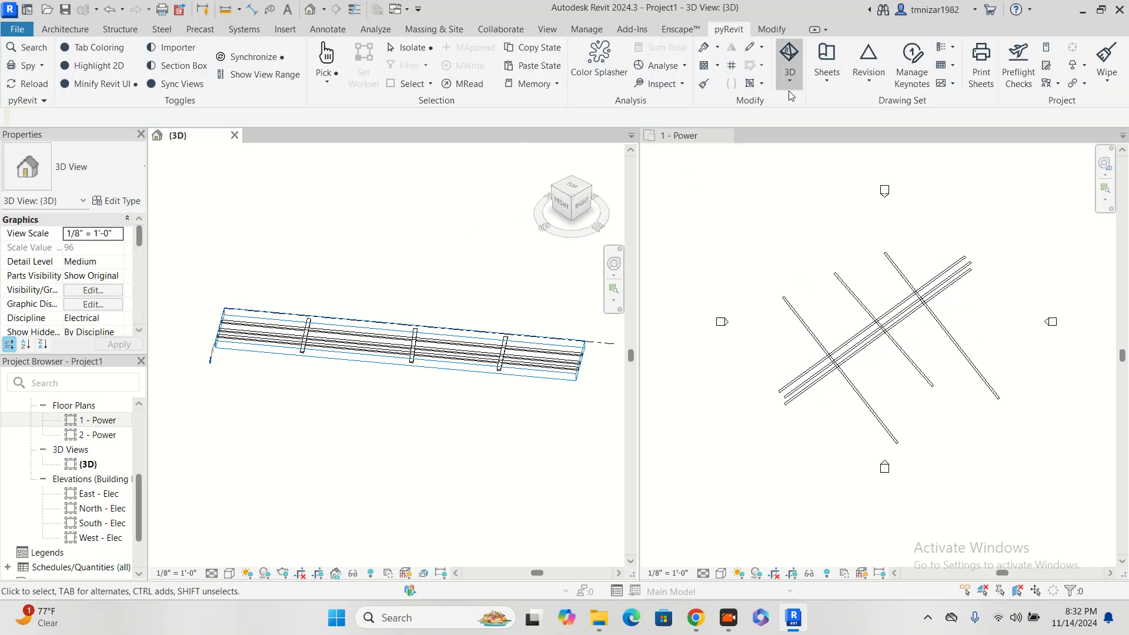
left_click(823, 135)
scroll(511, 353, "up", 2)
scroll(517, 344, "up", 3)
left_click(518, 343)
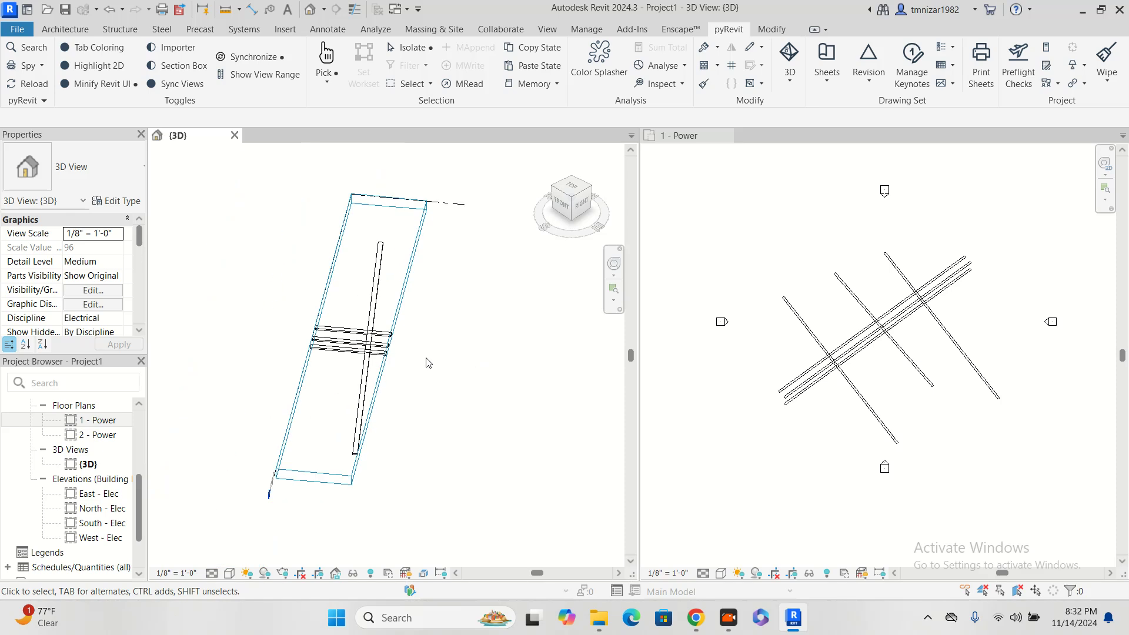
Select the realigned section box in the zoomed-in {3D} view, then deselect it.
left_click(998, 319)
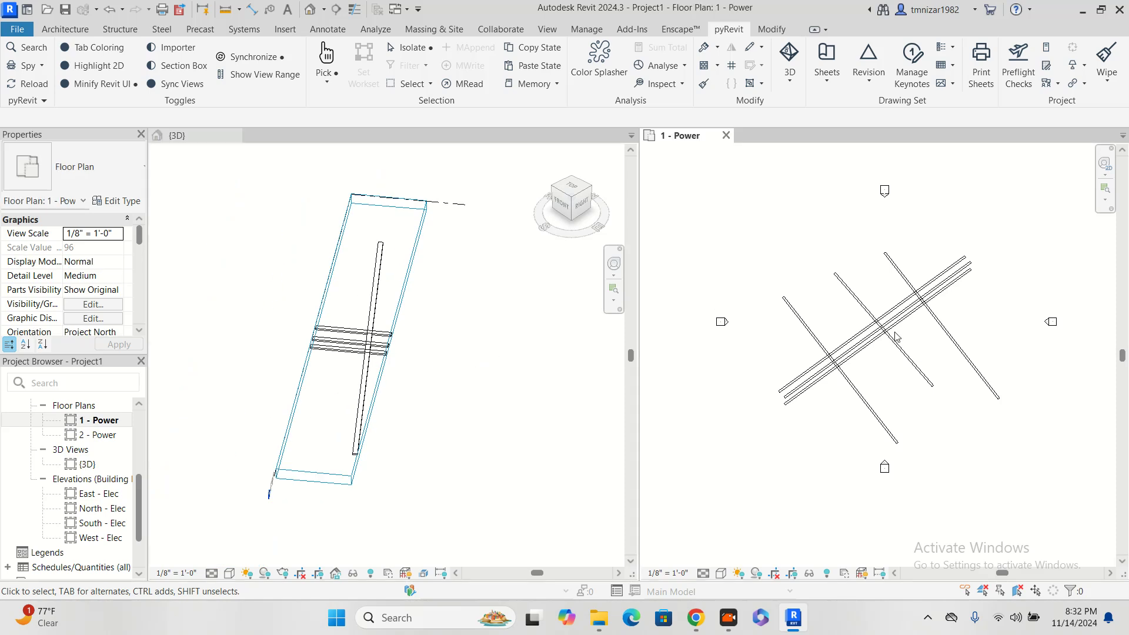
left_click(413, 267)
left_click(405, 282)
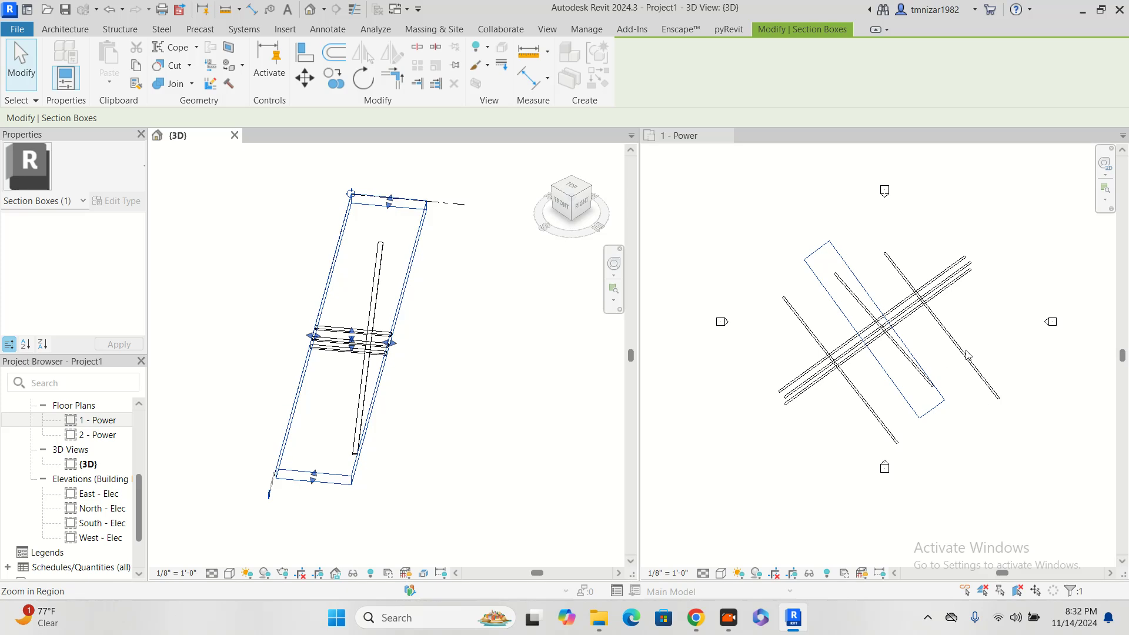
scroll(355, 352, "up", 2)
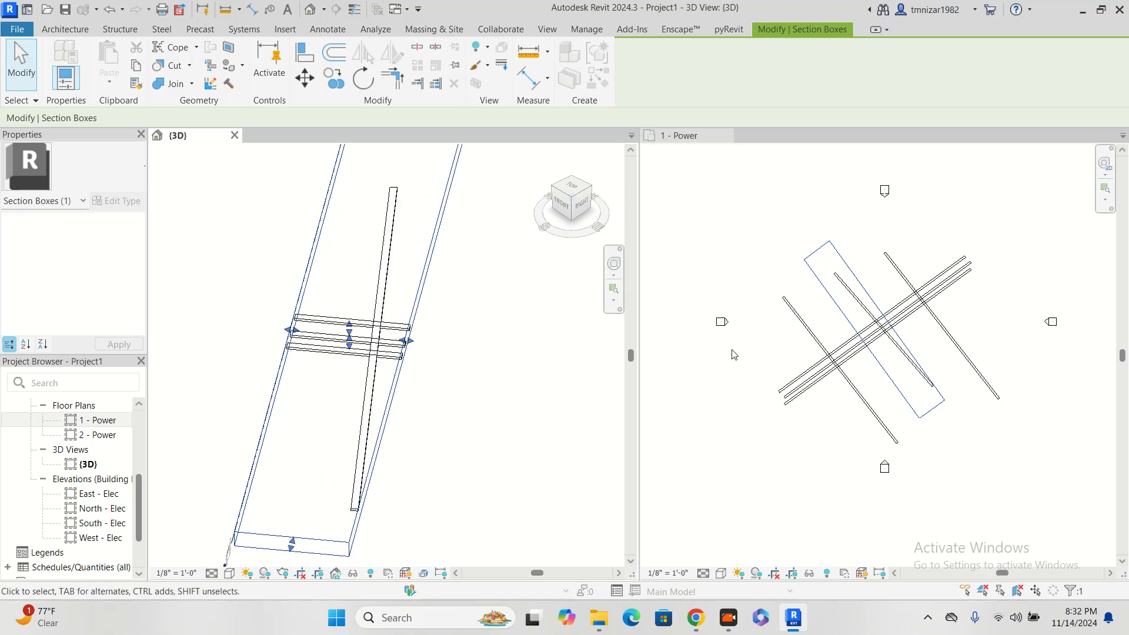
left_click(495, 295)
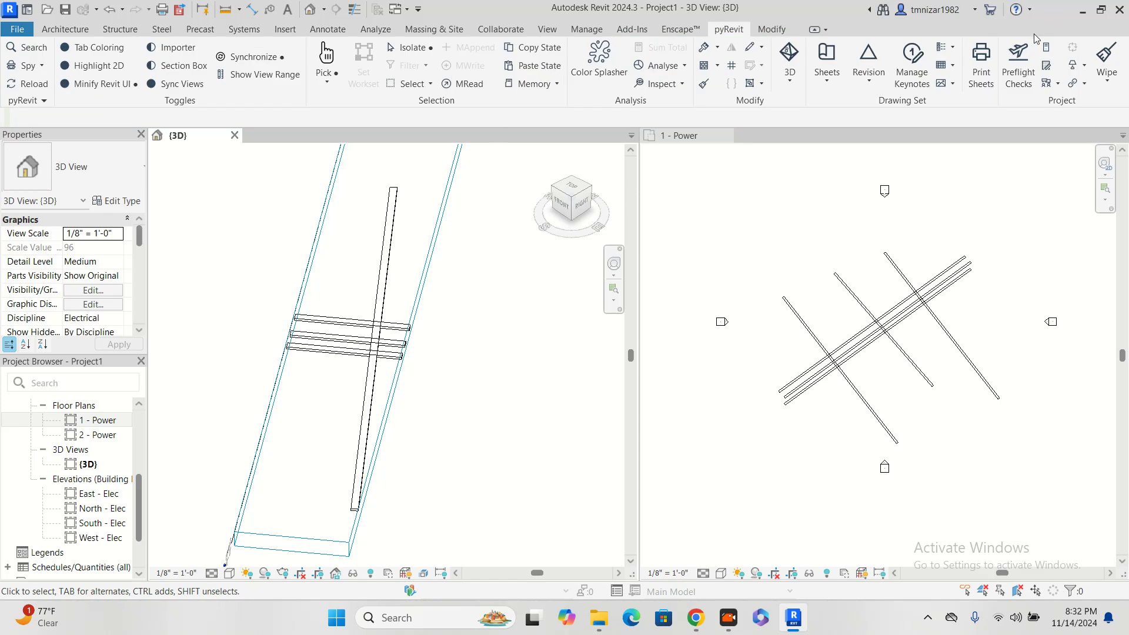
Orient the {3D} view square-on to a picked cable tray face and zoom out.
left_click(790, 88)
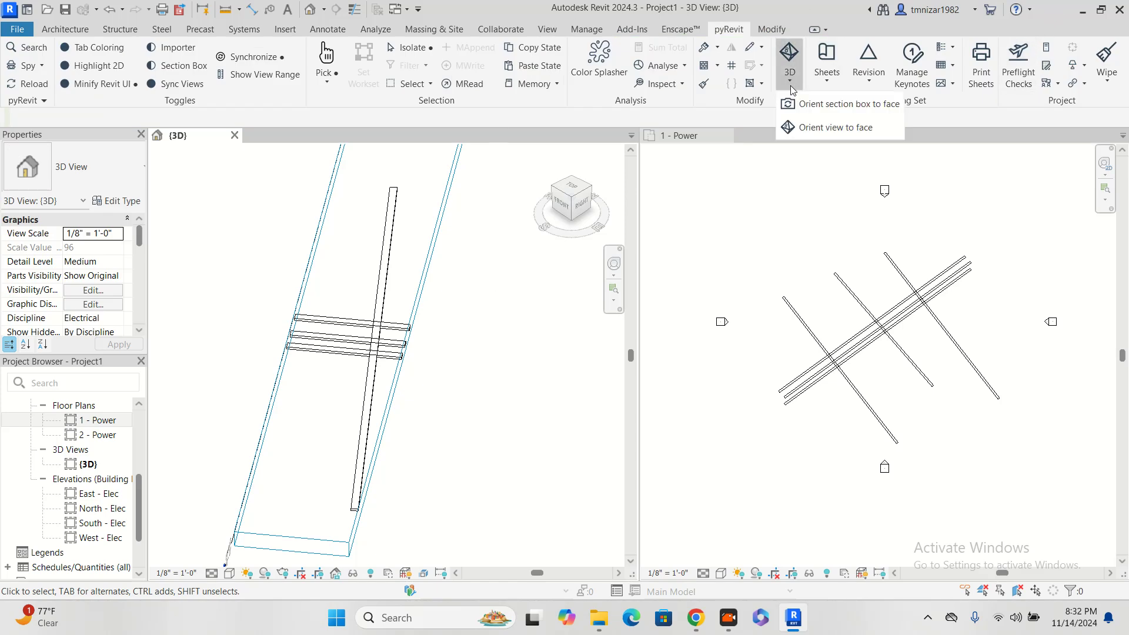
left_click(824, 127)
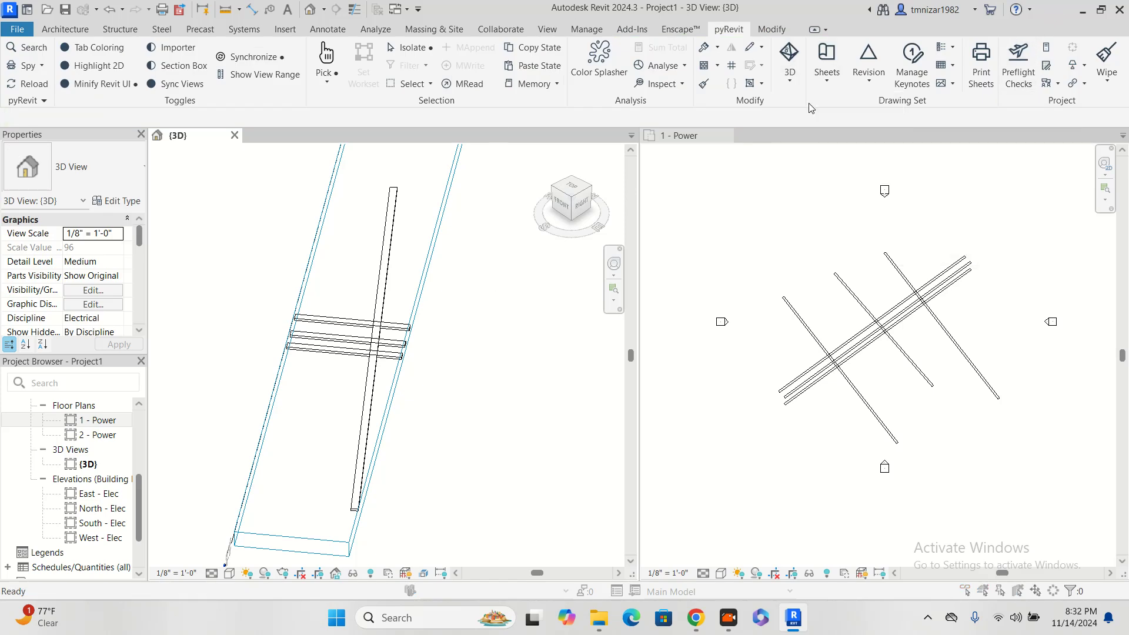
left_click(377, 298)
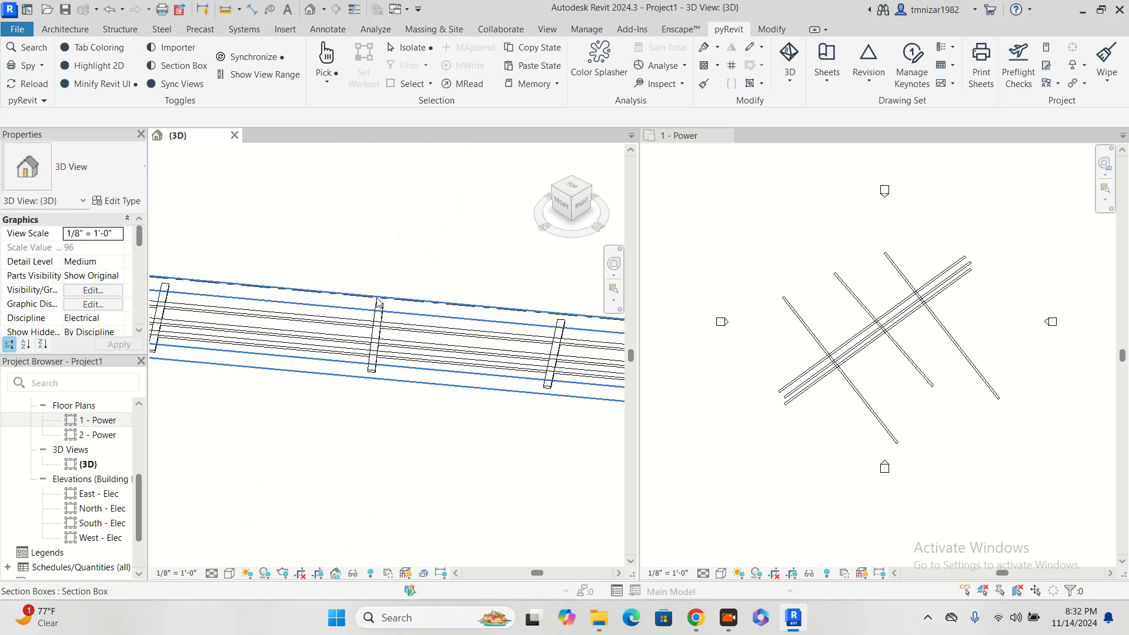
left_click(516, 396)
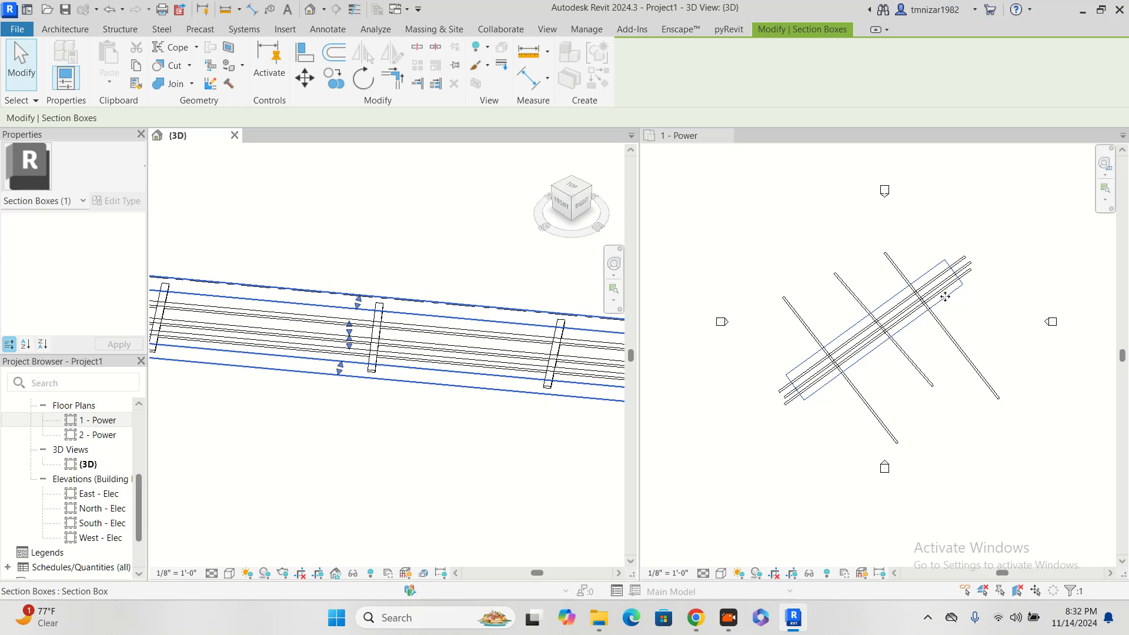
left_click(525, 435)
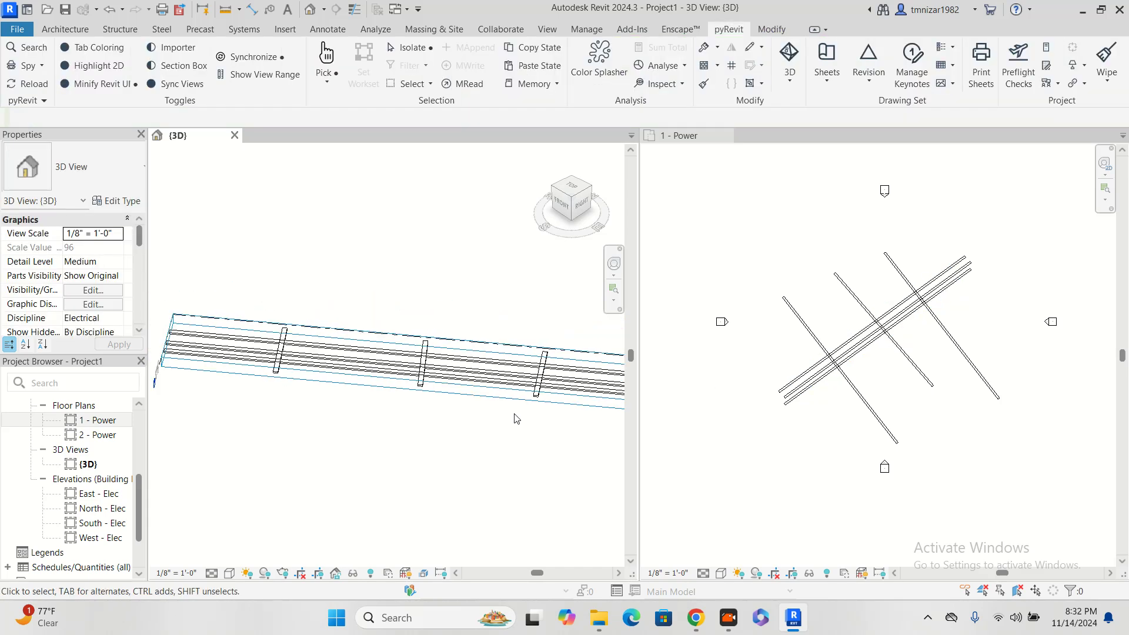
left_click(982, 329)
scroll(371, 333, "down", 3)
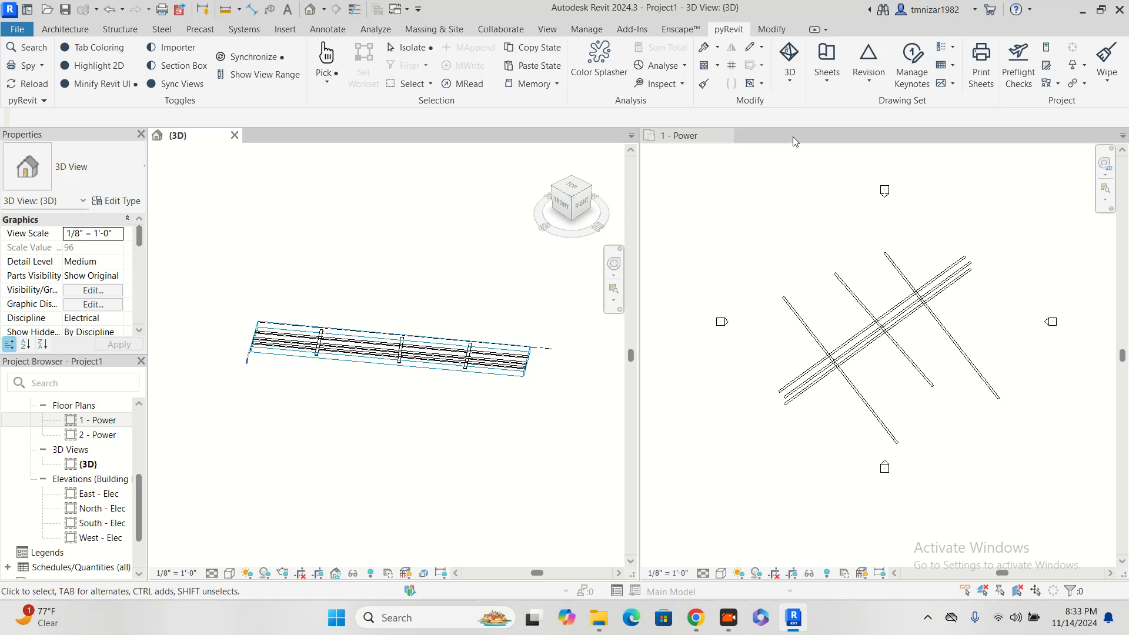
left_click(795, 86)
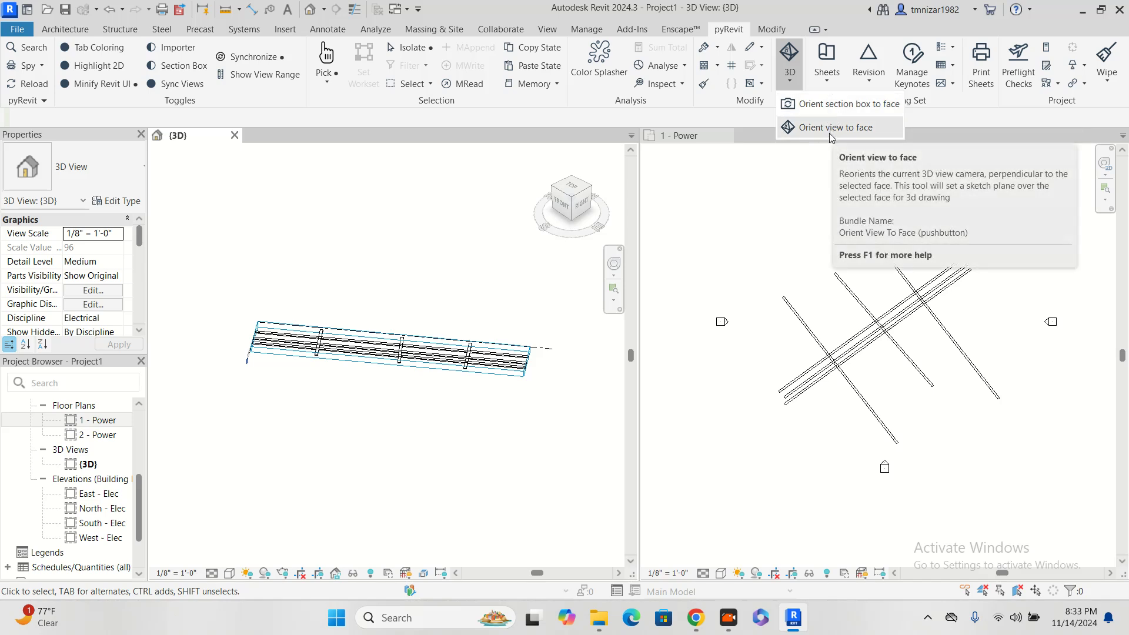
Orient the view to a tray's top face with Orient view to face and zoom out.
left_click(829, 133)
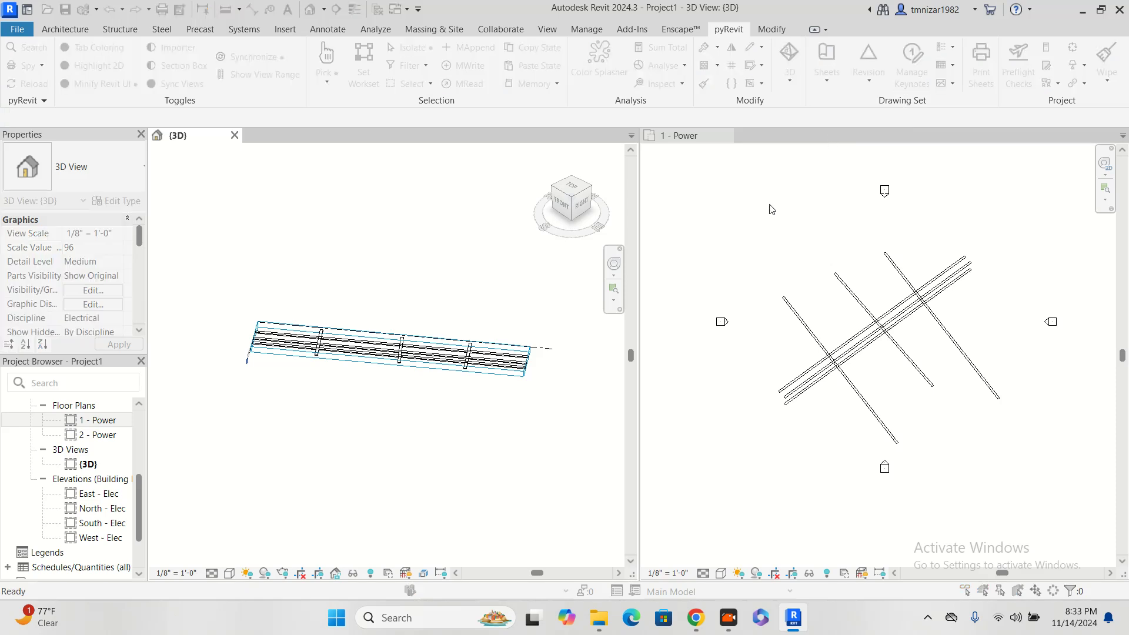
scroll(441, 347, "up", 2)
left_click(489, 351)
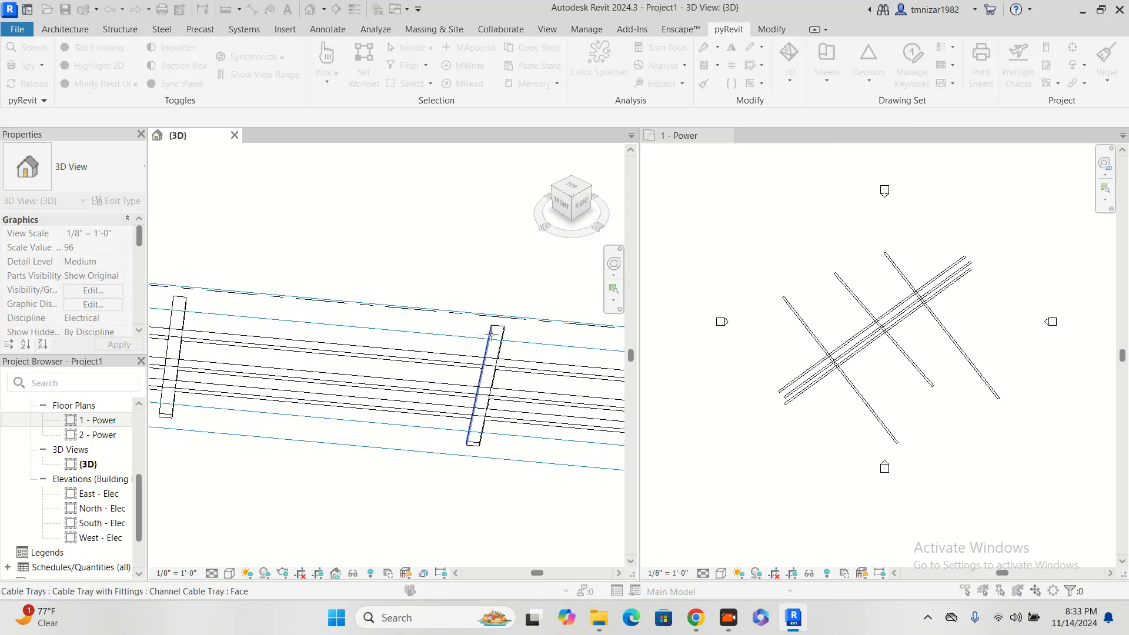
scroll(373, 435, "down", 2)
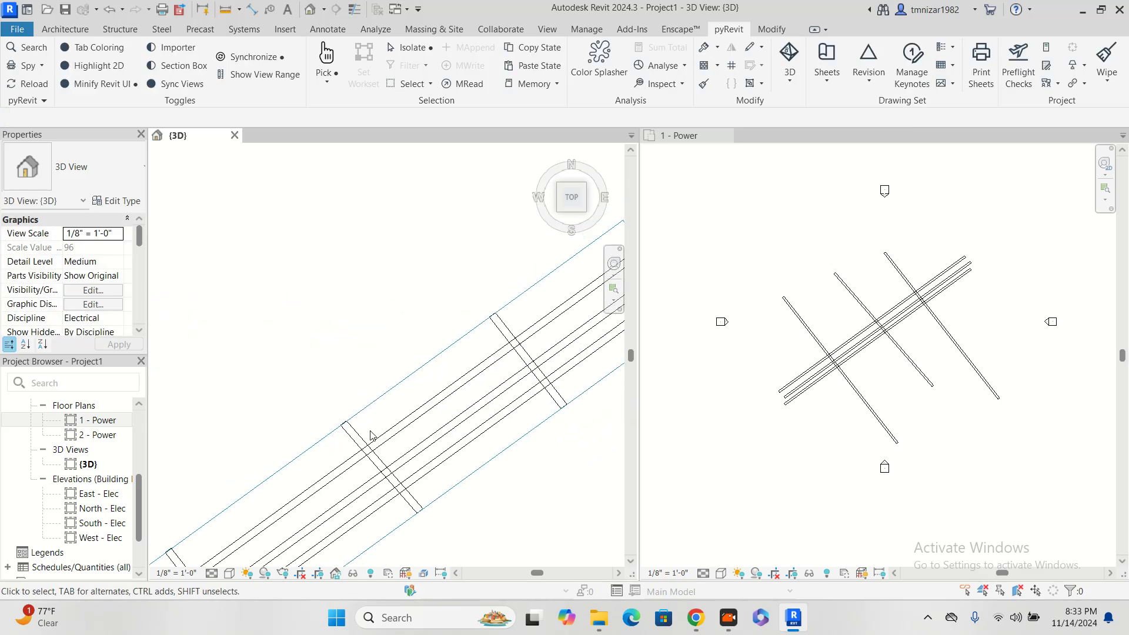
scroll(347, 468, "down", 2)
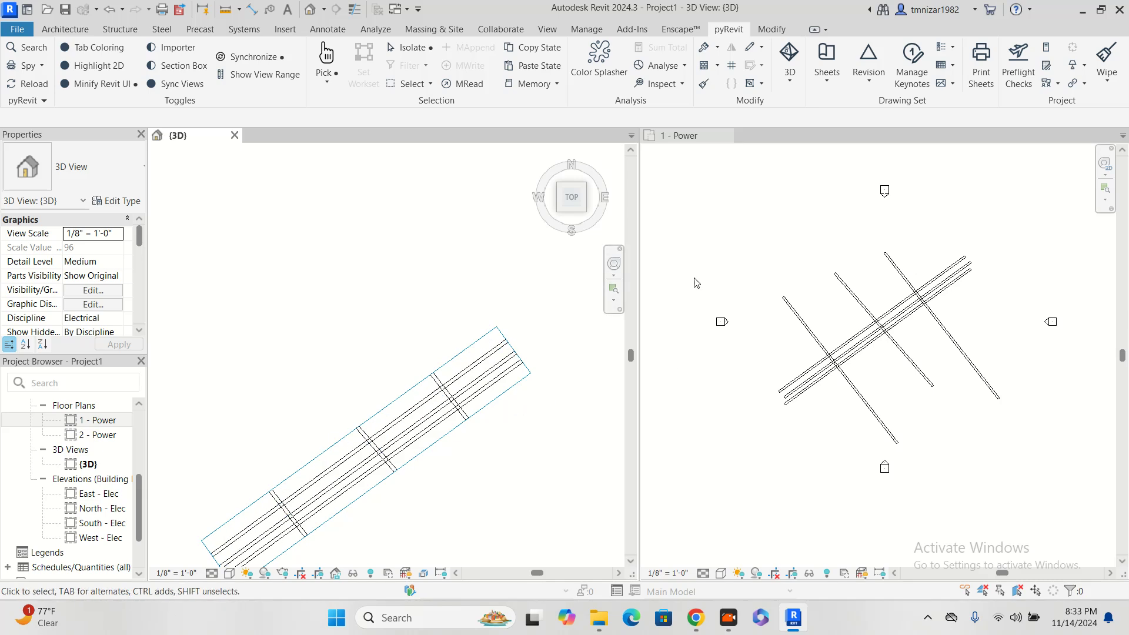
Run Orient view to face again and orbit toward another tray face.
left_click(793, 86)
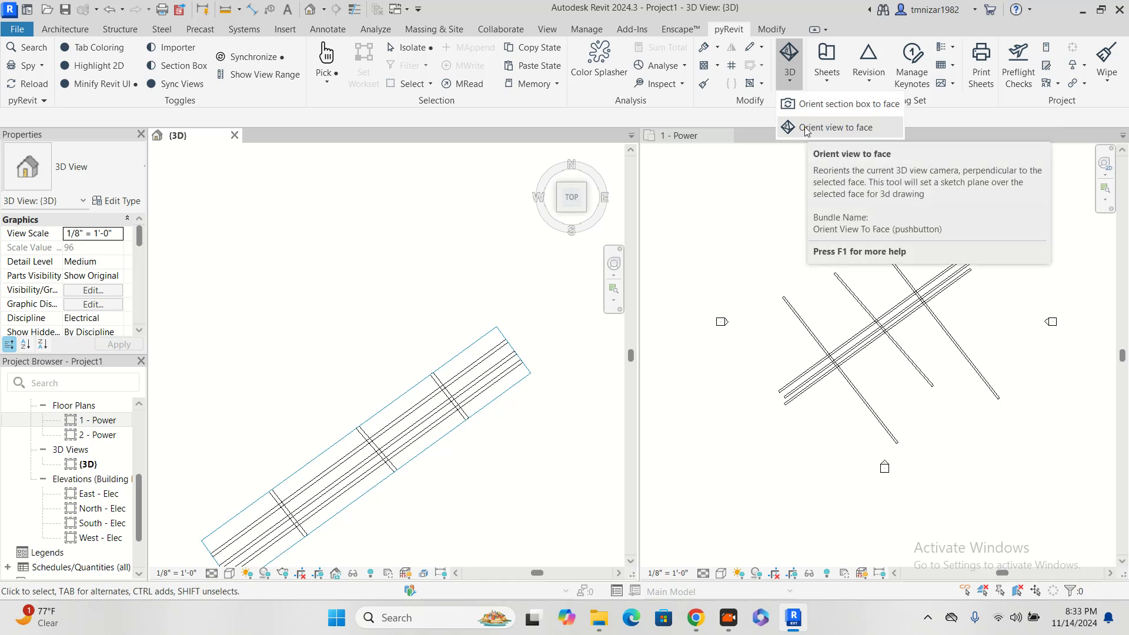
left_click(807, 131)
scroll(474, 456, "up", 2)
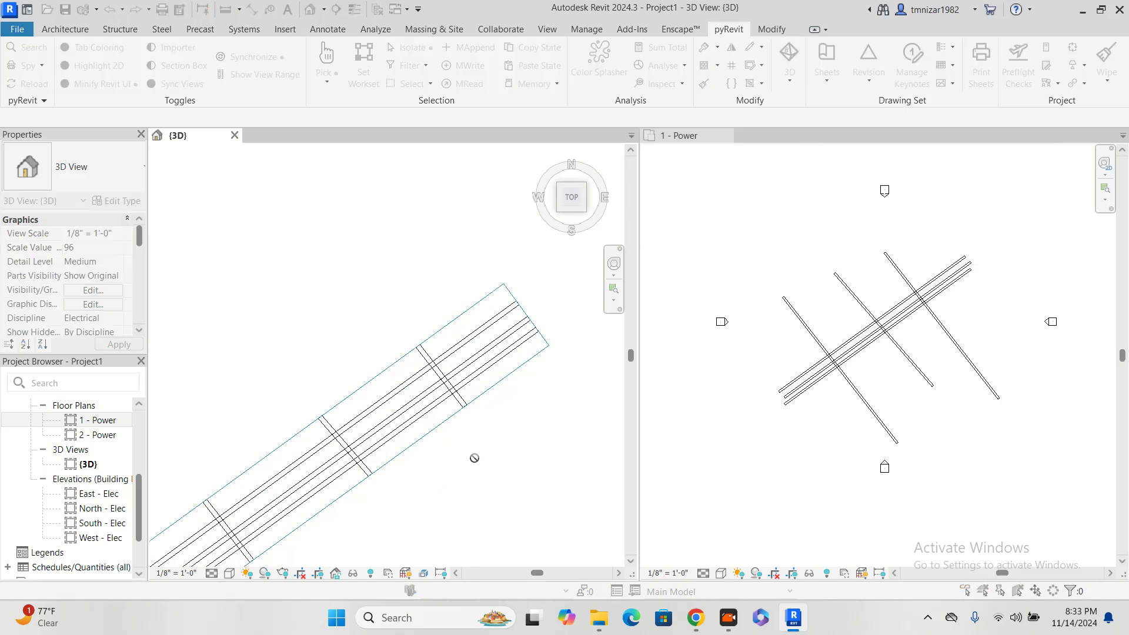
scroll(502, 328, "up", 2)
scroll(512, 347, "up", 3)
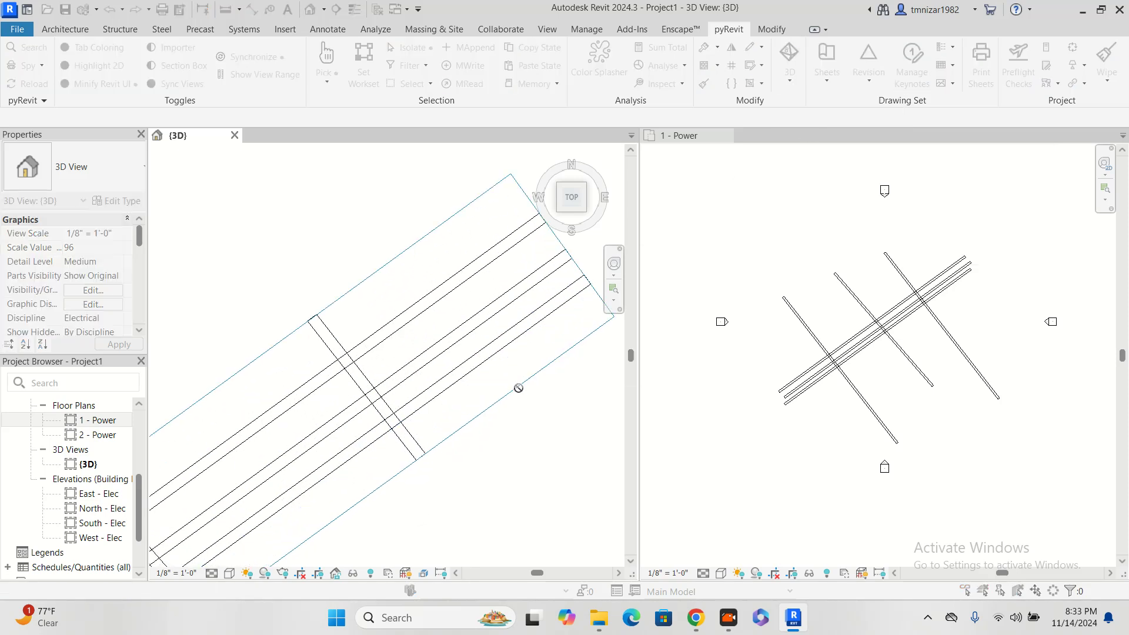
mouse_move(516, 411)
middle_mouse_down("shift")
mouse_move(498, 371)
mouse_move(488, 275)
mouse_move(501, 433)
mouse_move(467, 345)
middle_mouse_up("shift")
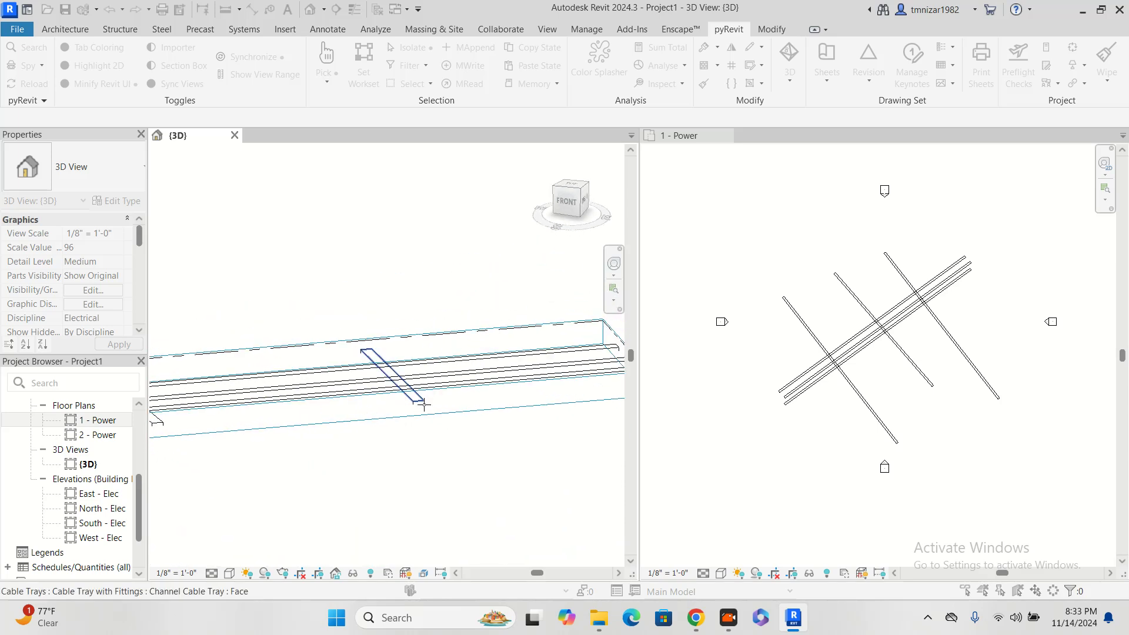
scroll(438, 403, "up", 2)
scroll(436, 391, "up", 1)
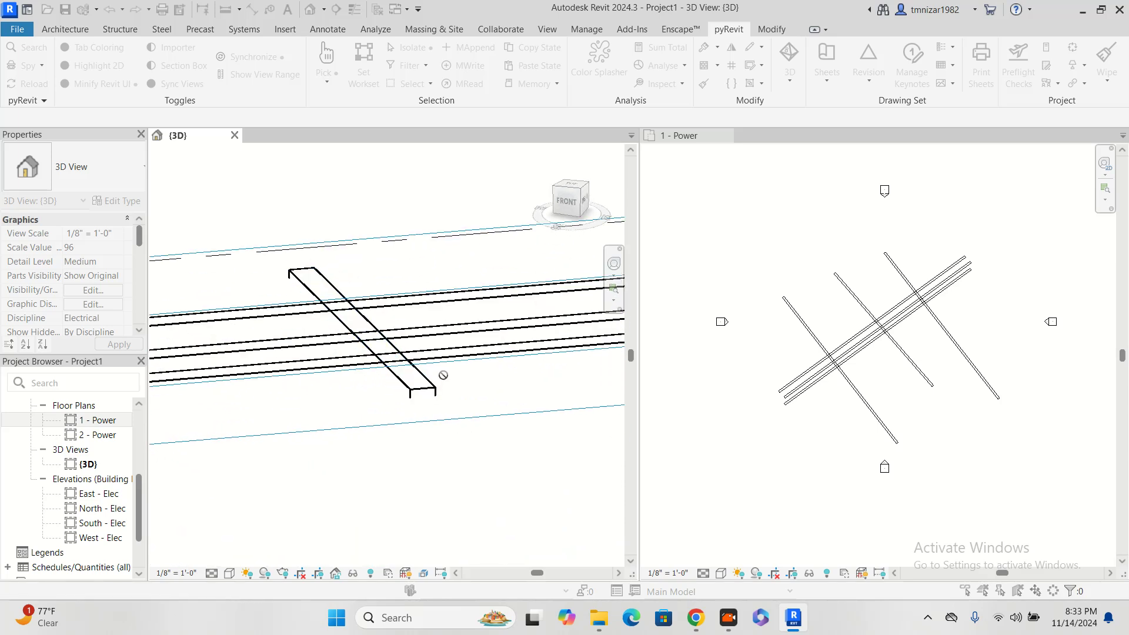
Orbit to see the trays edge-on, tilt slightly above them, and zoom in.
middle_click_drag(461, 373, 464, 372, "shift")
scroll(470, 371, "down", 2)
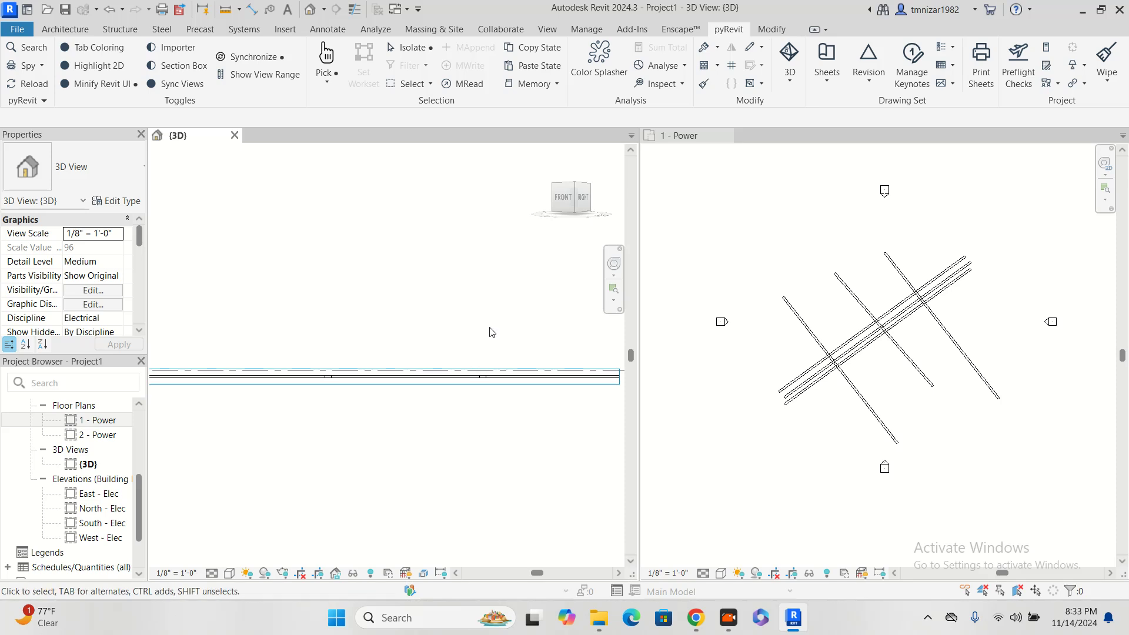
mouse_move(511, 370)
middle_mouse_down("shift")
mouse_move(533, 354)
mouse_move(454, 390)
middle_mouse_up("shift")
scroll(397, 368, "up", 2)
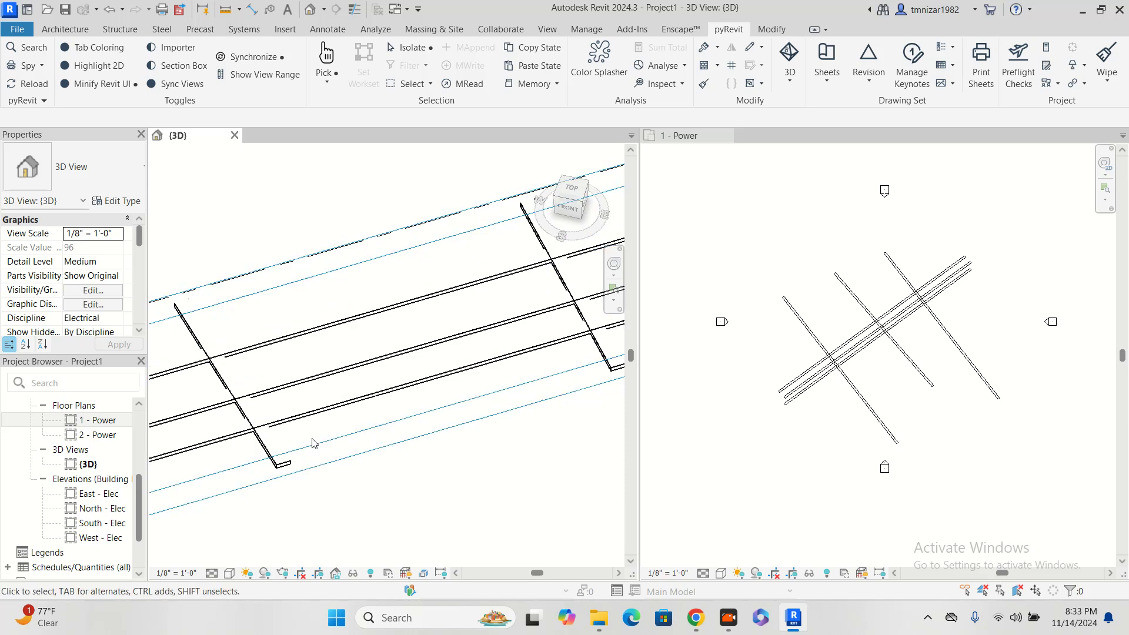
scroll(268, 465, "up", 1)
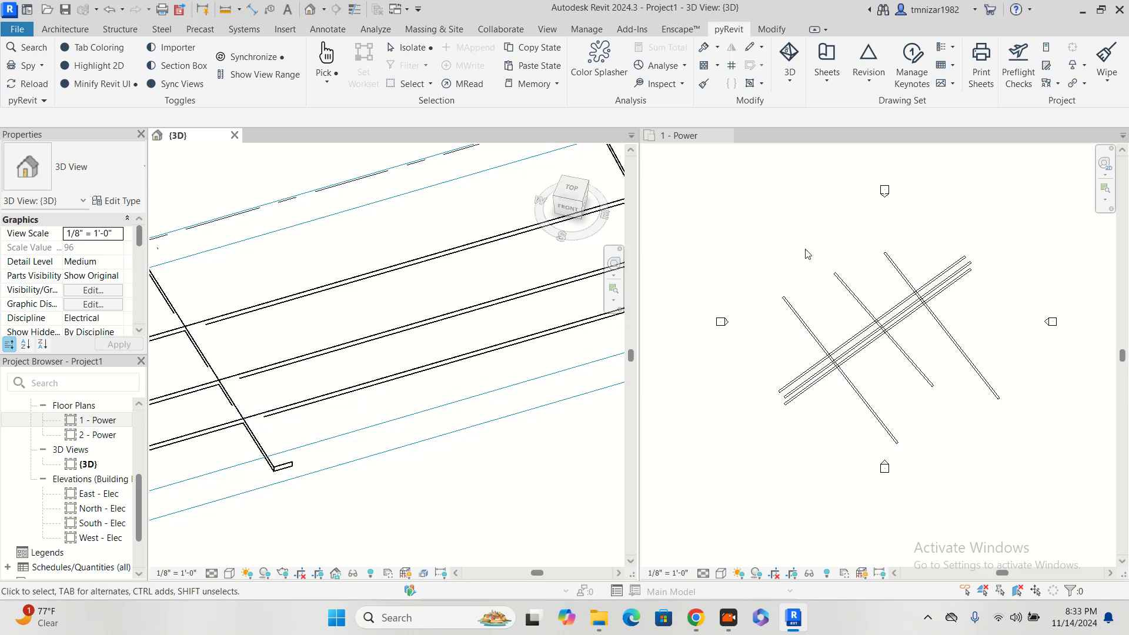
left_click(790, 81)
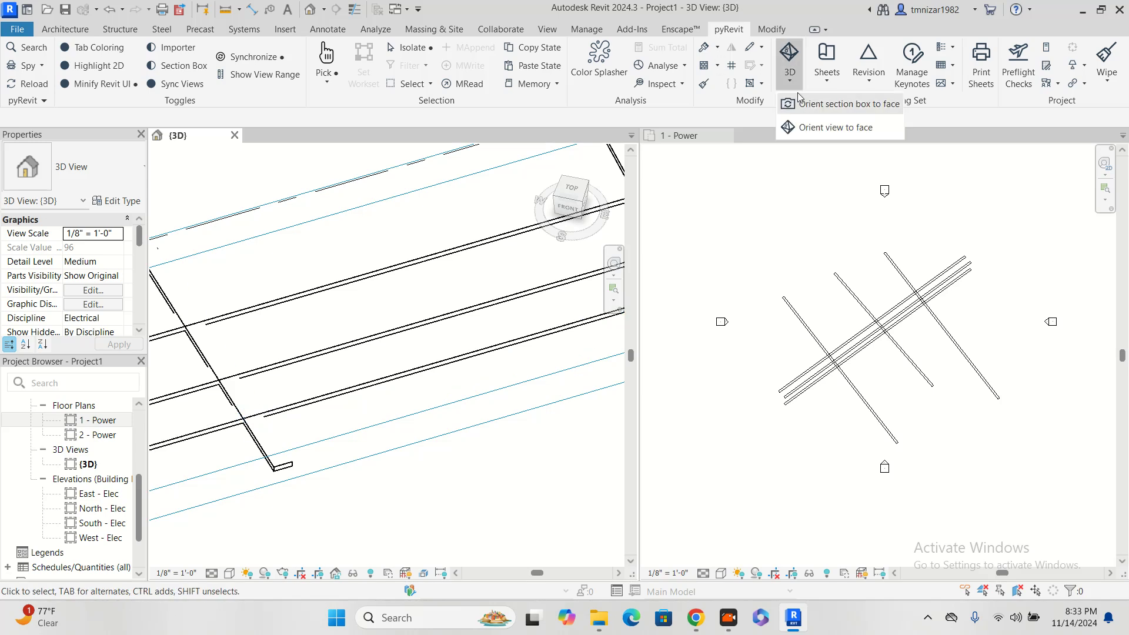
Orient the view to the crossing tray's face, then orbit into a tilted isometric.
left_click(802, 125)
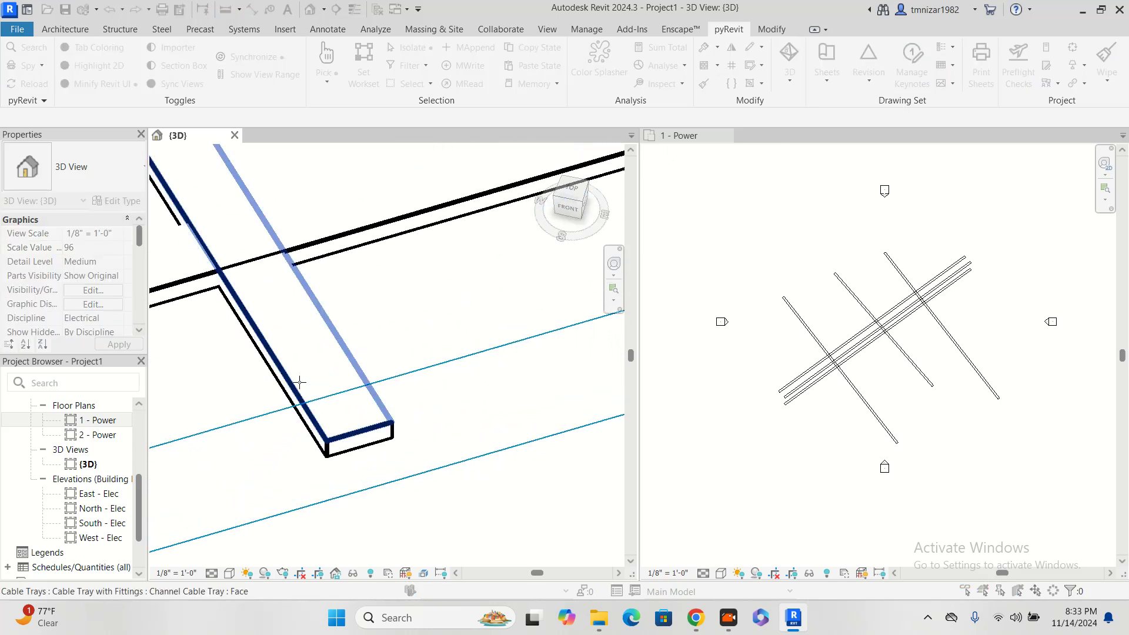
left_click(278, 383)
scroll(444, 375, "down", 5)
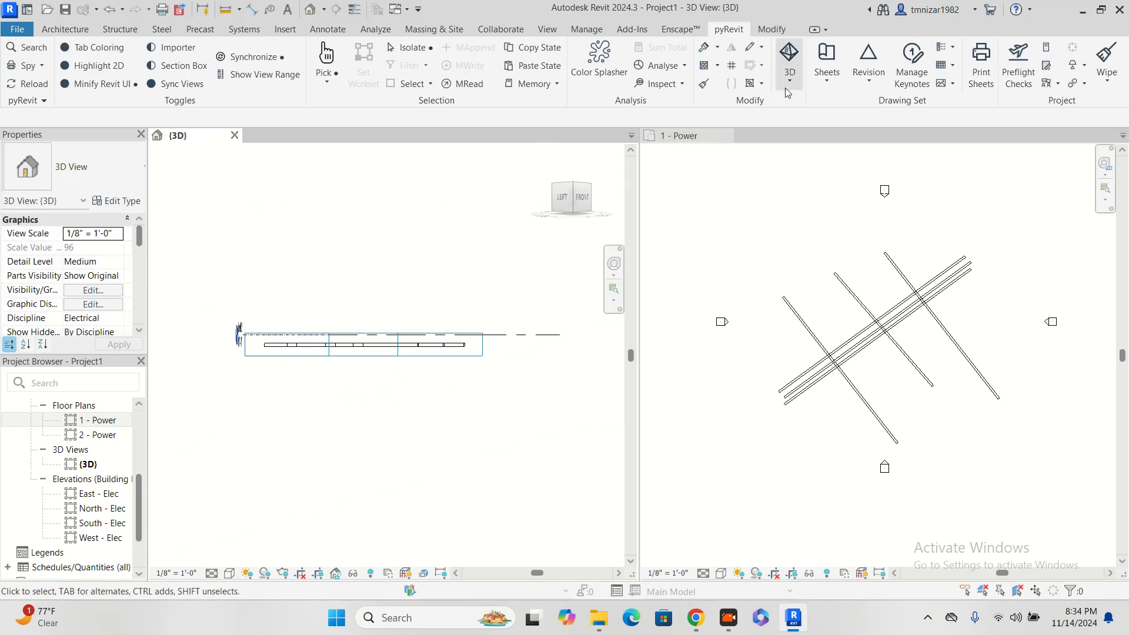
mouse_move(442, 304)
middle_mouse_down("shift")
mouse_move(416, 328)
mouse_move(386, 403)
mouse_move(739, 147)
middle_mouse_up("shift")
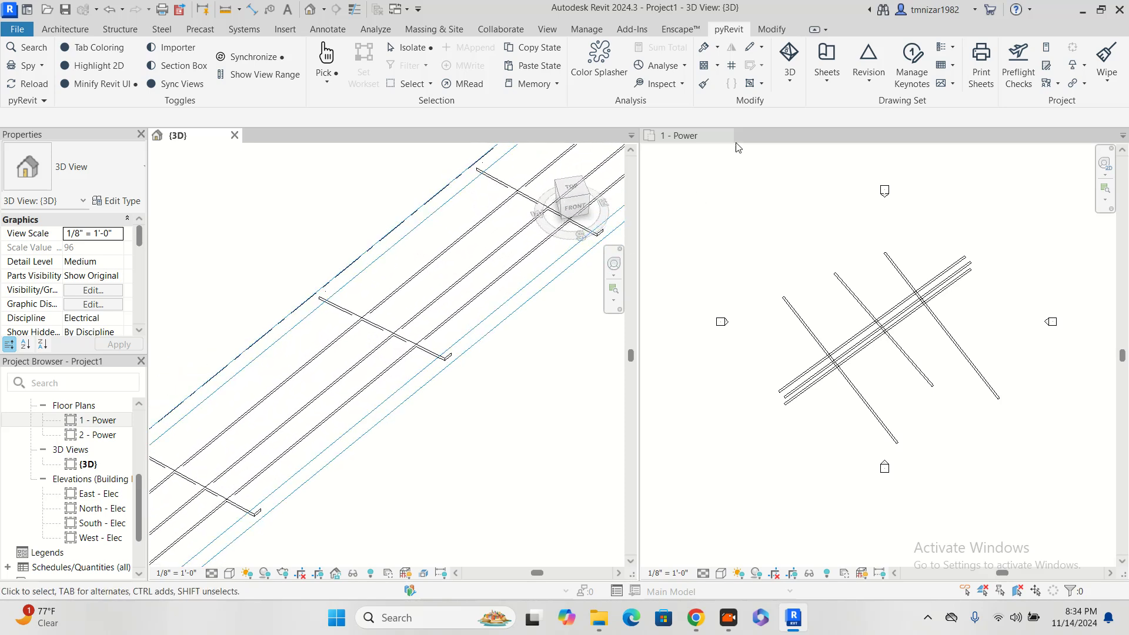
Align the section box to the long tray's face and pan to frame the boxed run.
left_click(792, 86)
left_click(806, 123)
middle_click_drag(383, 320, 423, 317, "shift")
left_click(417, 317)
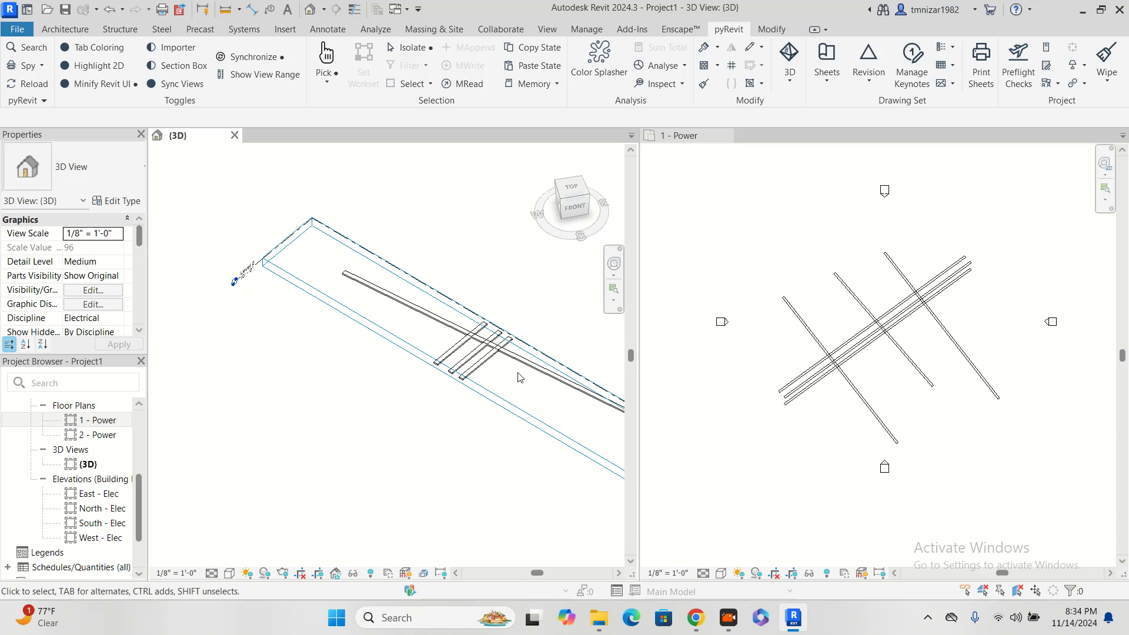
scroll(532, 259, "down", 3)
middle_click_drag(529, 282, 500, 289)
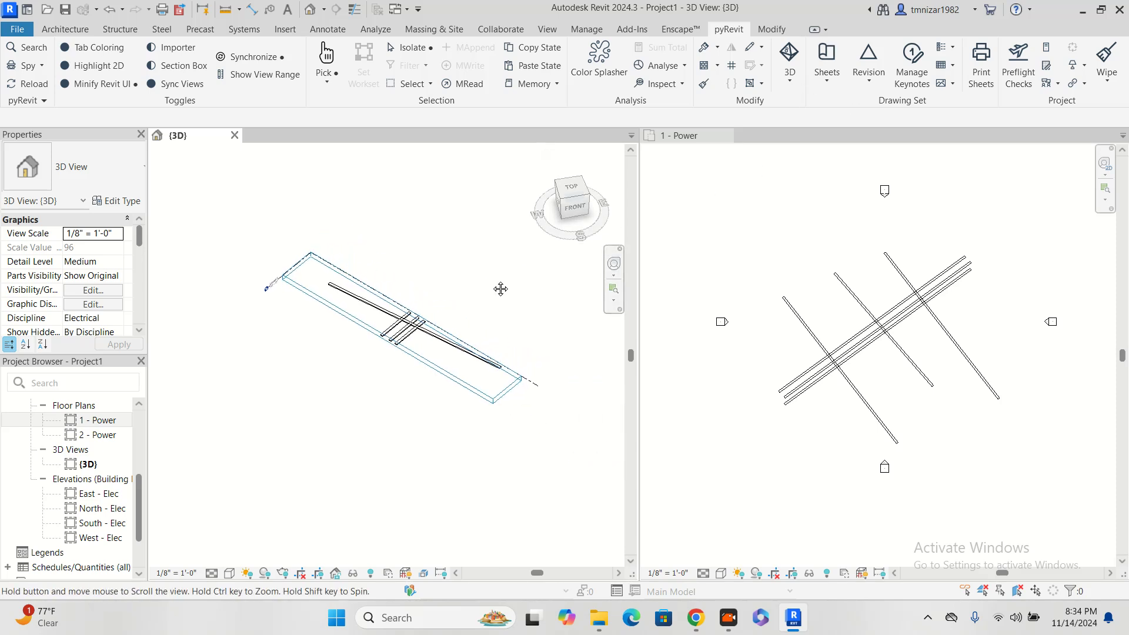
left_click(829, 220)
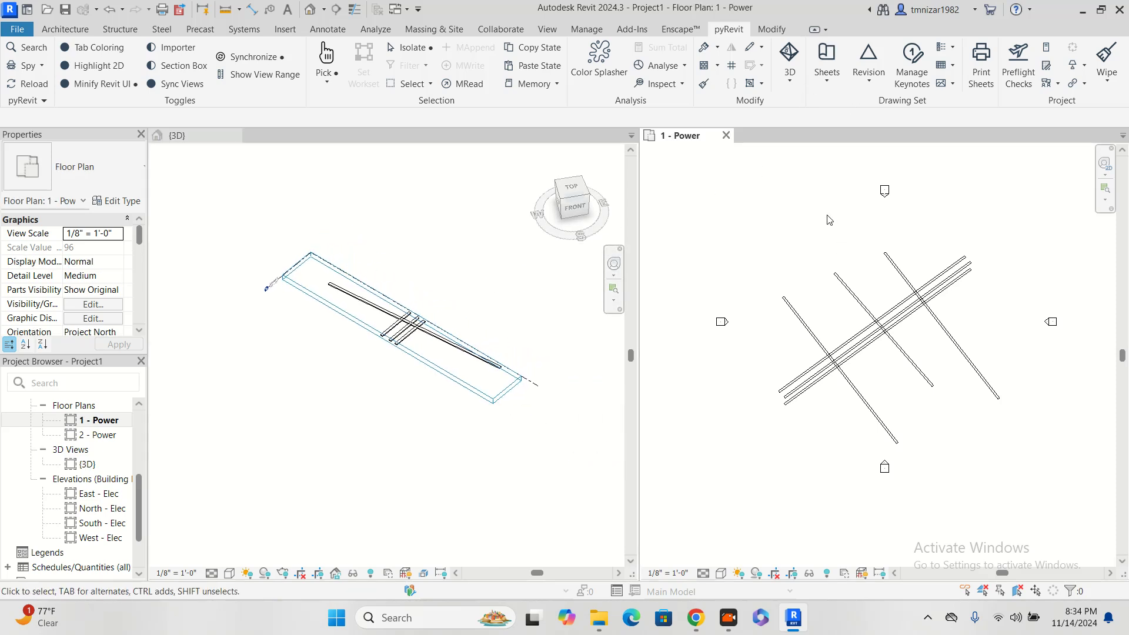